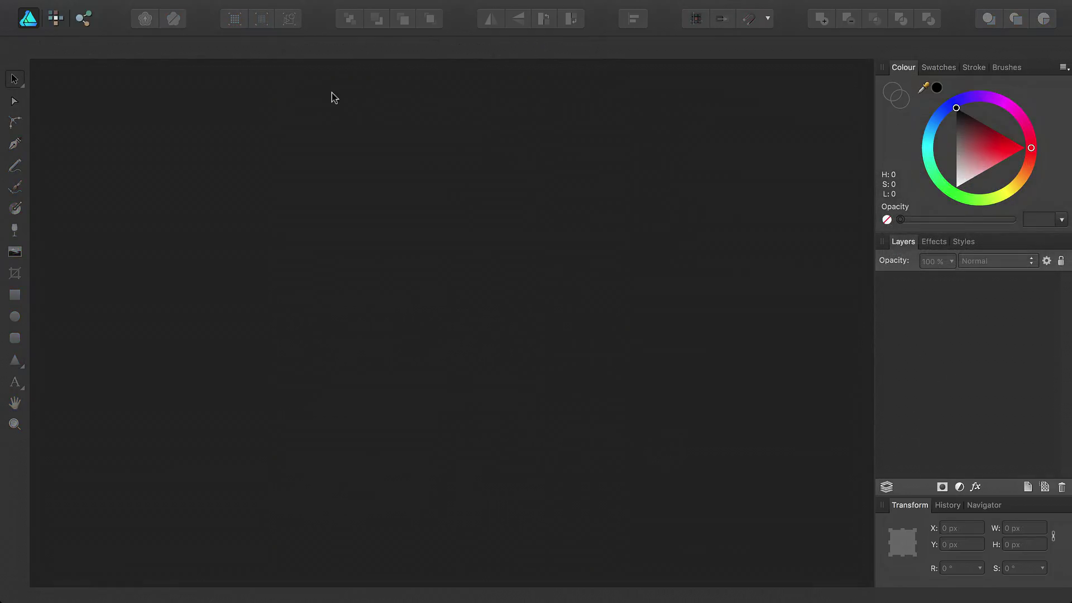
Create a press-ready A2 portrait print document of 420 by 594 mm at 300 DPI in CMYK/8.
left_click(150, 8)
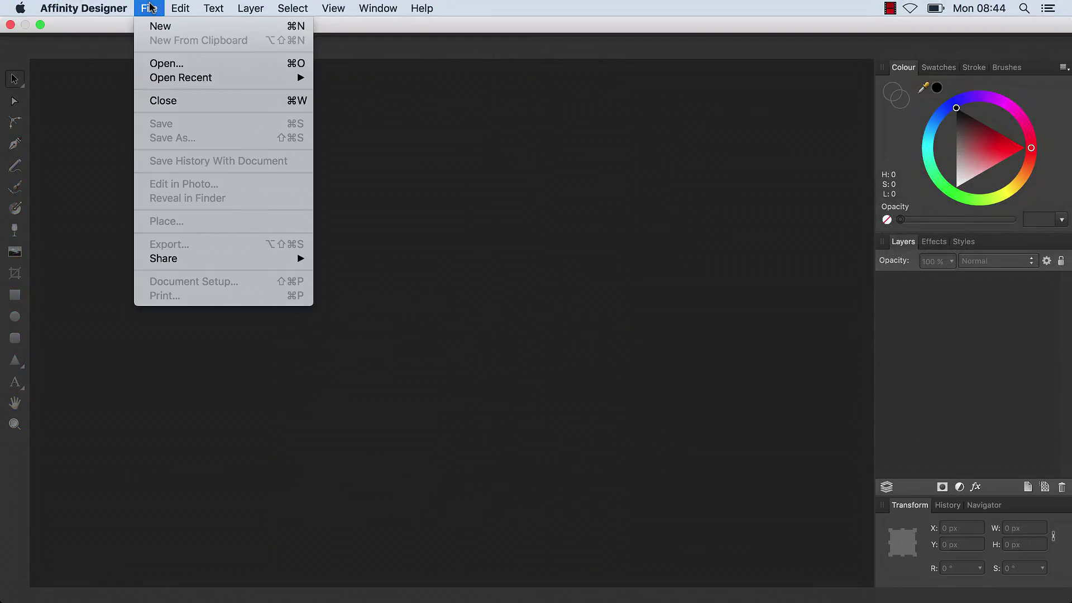
left_click(162, 27)
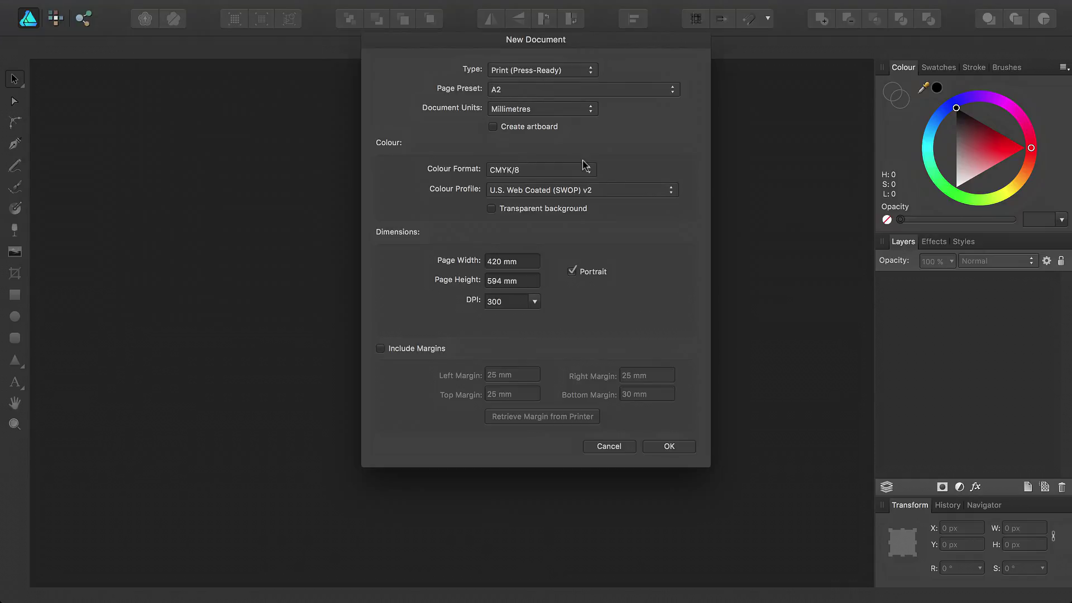
left_click(670, 447)
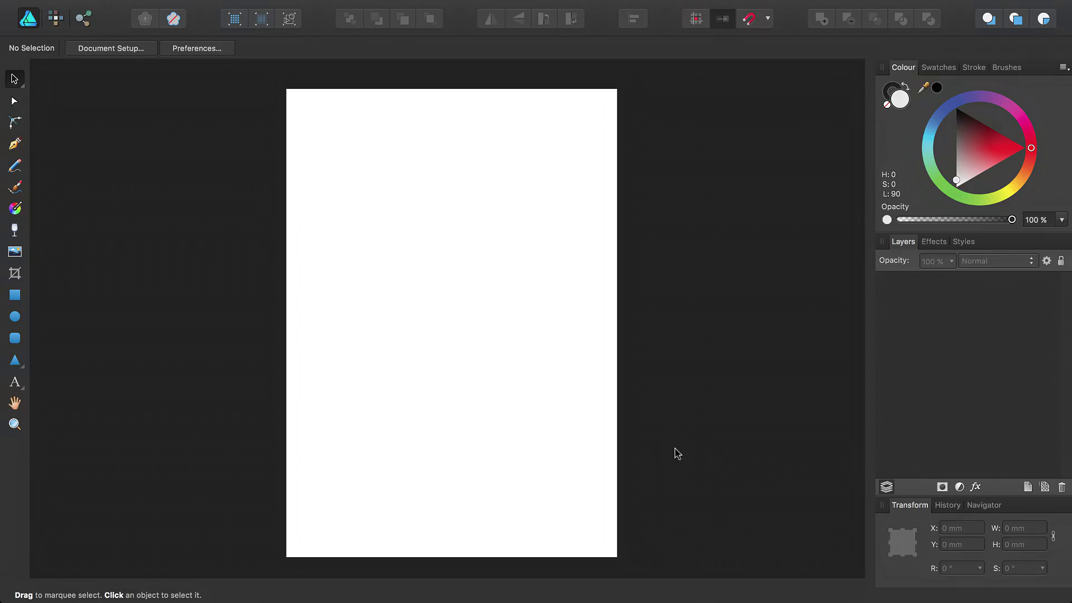
Place the image elder.jpeg from the Desktop onto the page at its default size.
left_click(15, 253)
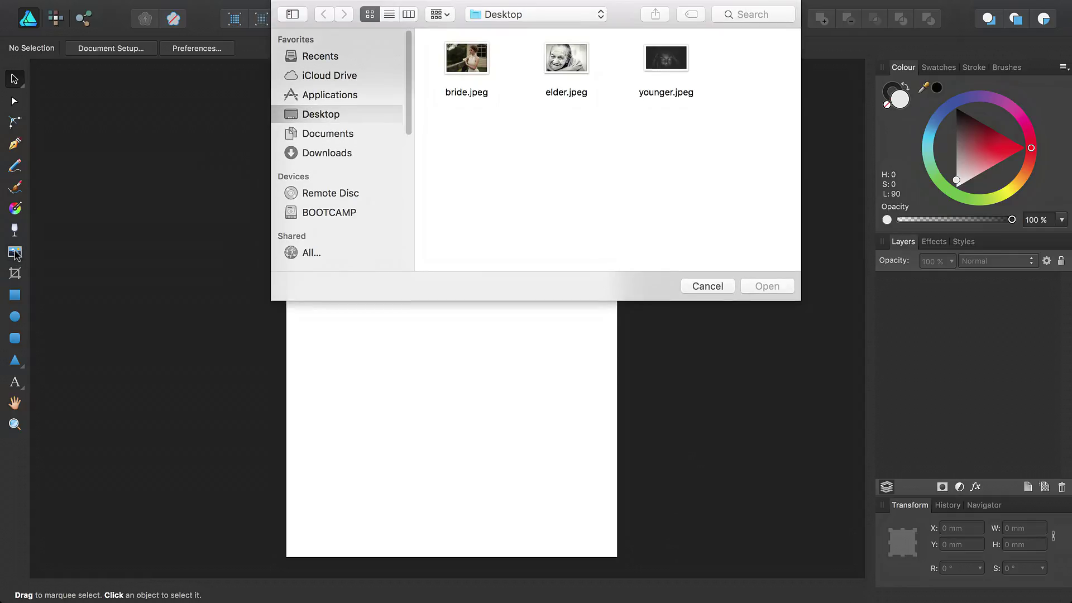
left_click(574, 64)
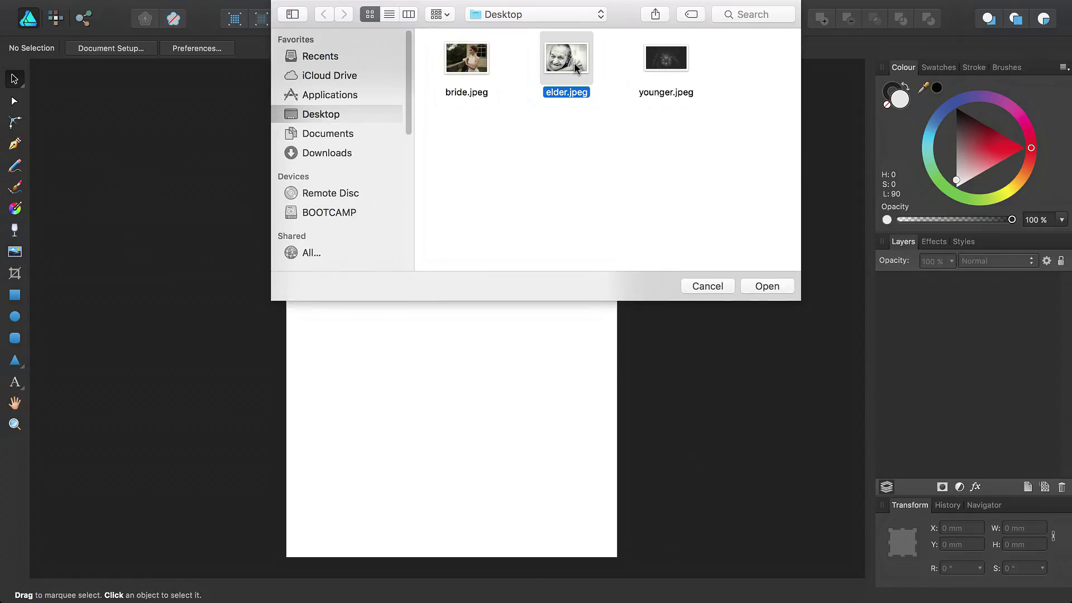
left_click(749, 285)
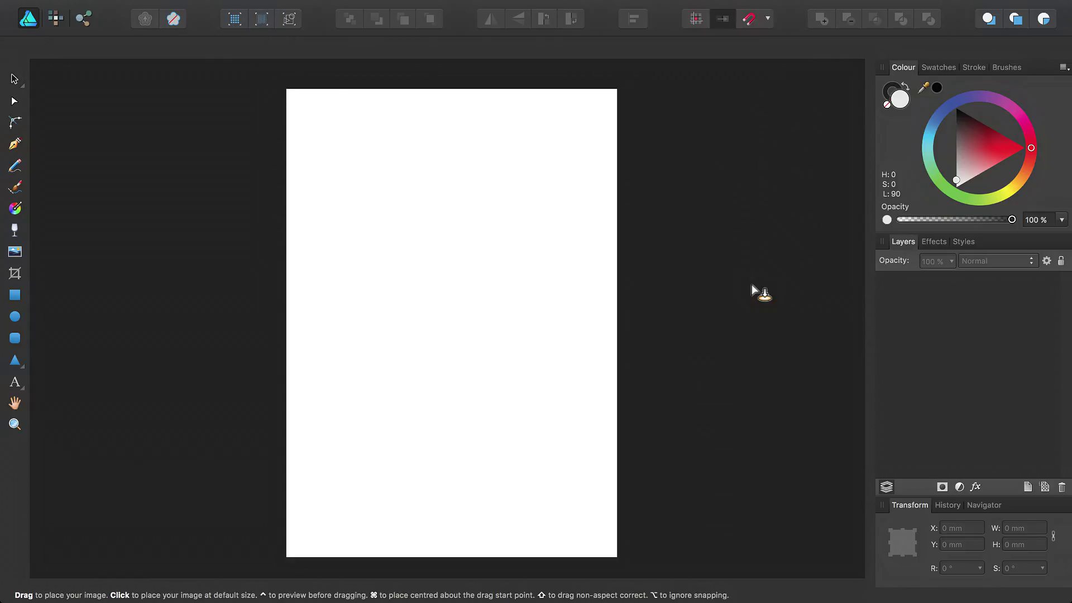
left_click(448, 307)
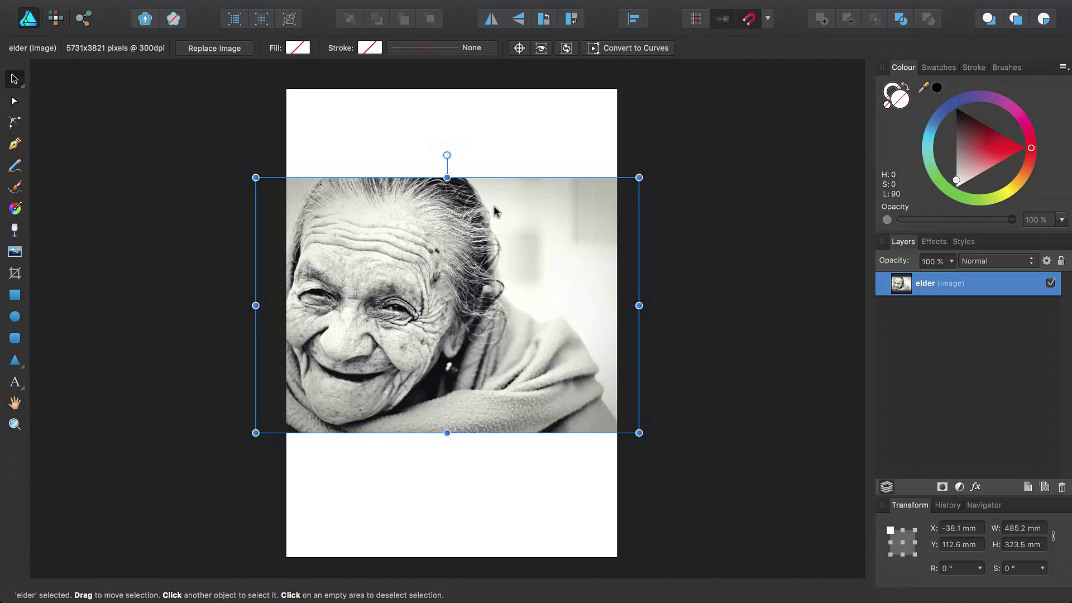
Align the elder image with the page's upper-left corner and enlarge it proportionally to the full page height of 594 mm.
left_click_drag(493, 206, 524, 120)
left_click_drag(669, 344, 864, 474)
scroll(745, 531, "down", 3)
left_click_drag(808, 494, 866, 554)
key("super+0")
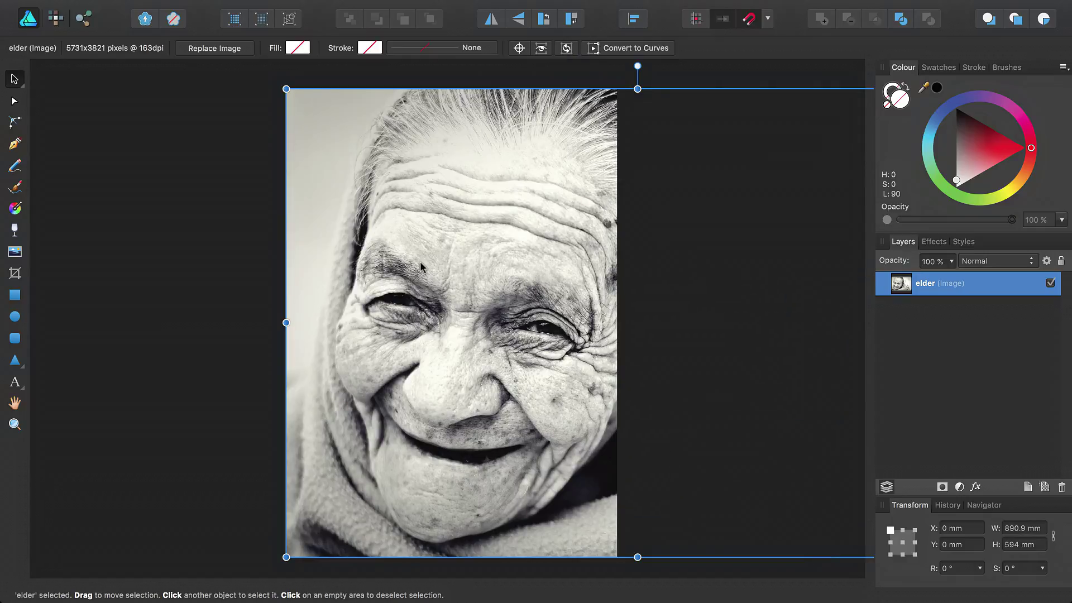
Place younger.jpeg over the elder image at the full page height of 594 mm and shift it so the face is centred on the page.
mouse_move(203, 2)
left_click(153, 9)
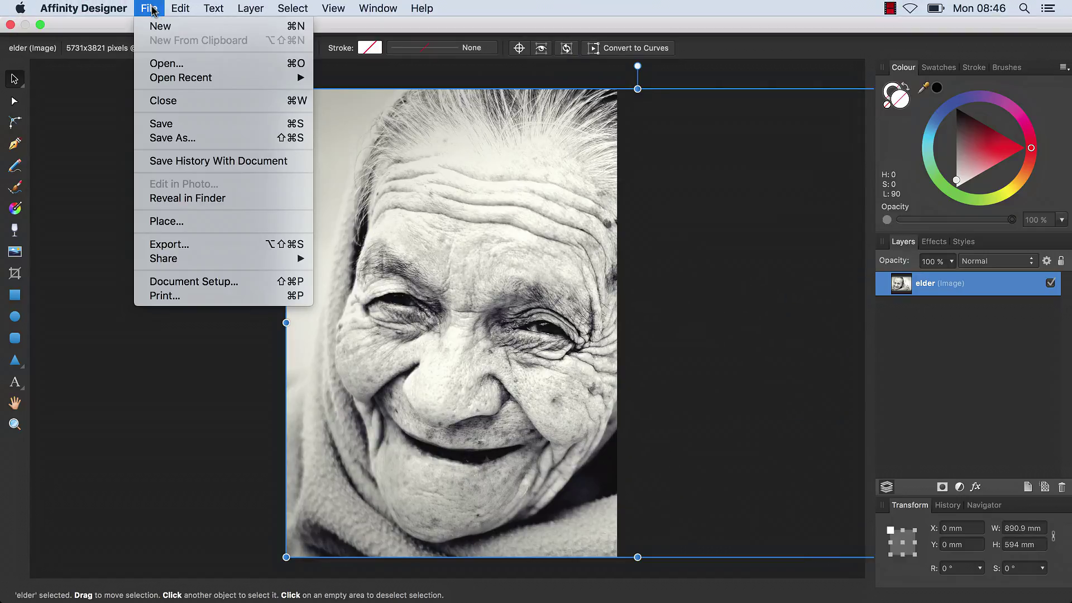
left_click(223, 225)
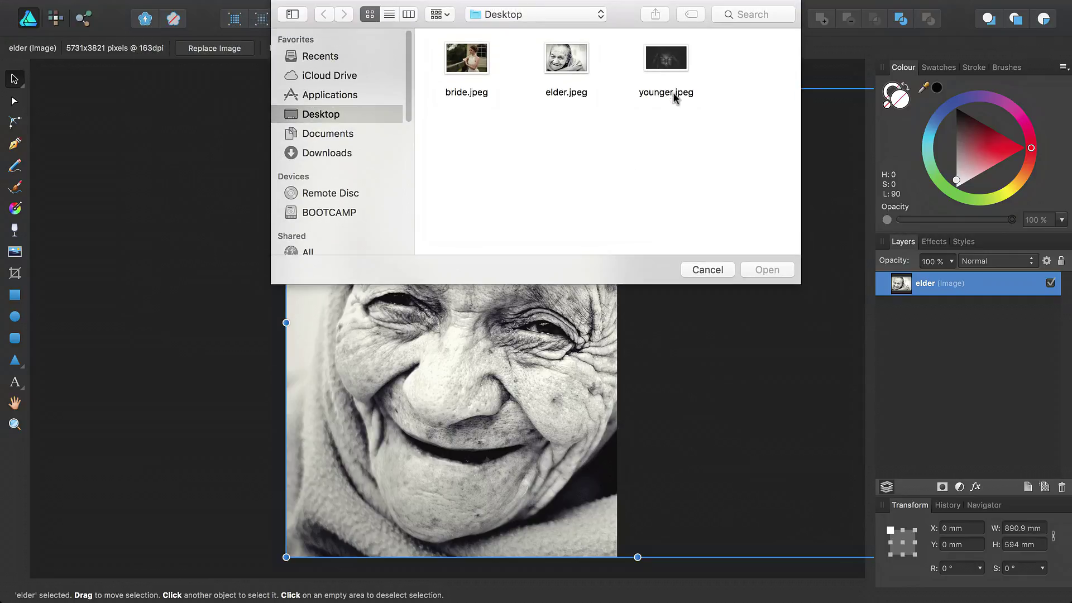
left_click(679, 63)
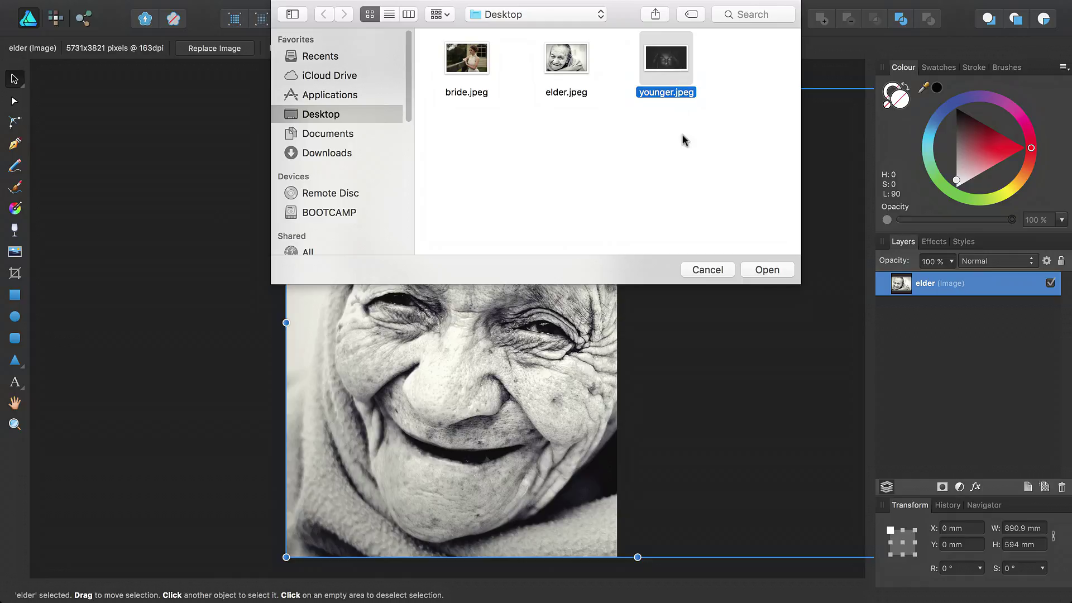
left_click(768, 270)
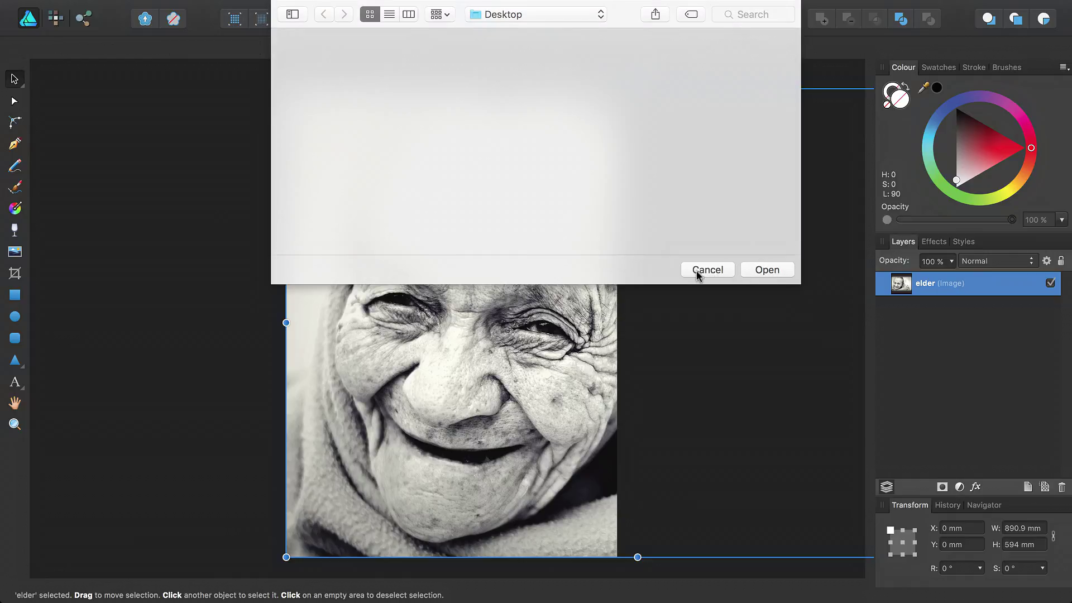
scroll(271, 125, "down", 2)
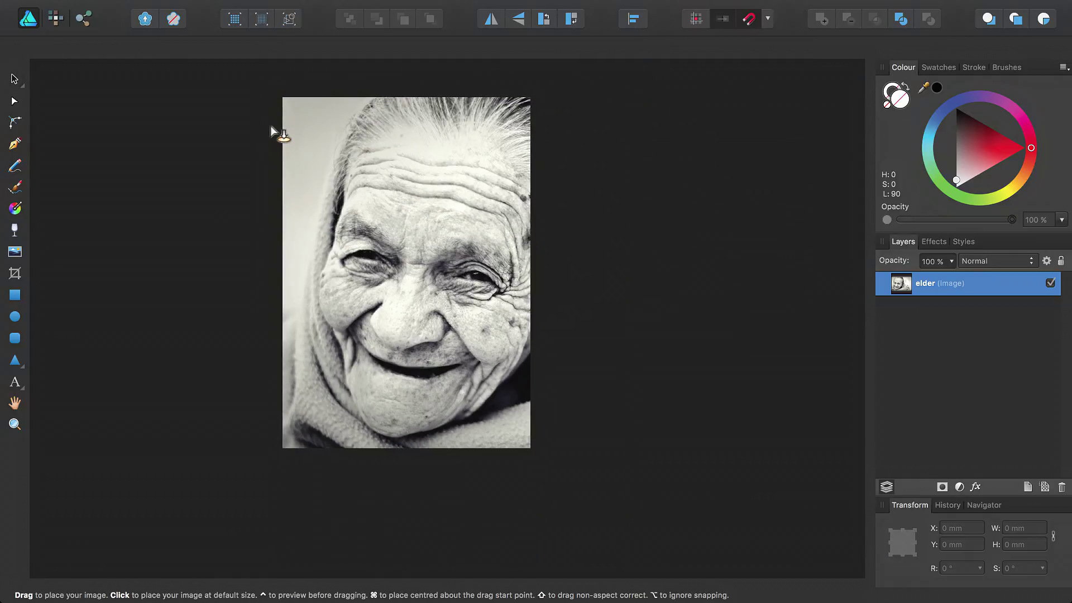
left_click_drag(265, 98, 842, 517)
left_click_drag(645, 395, 488, 384)
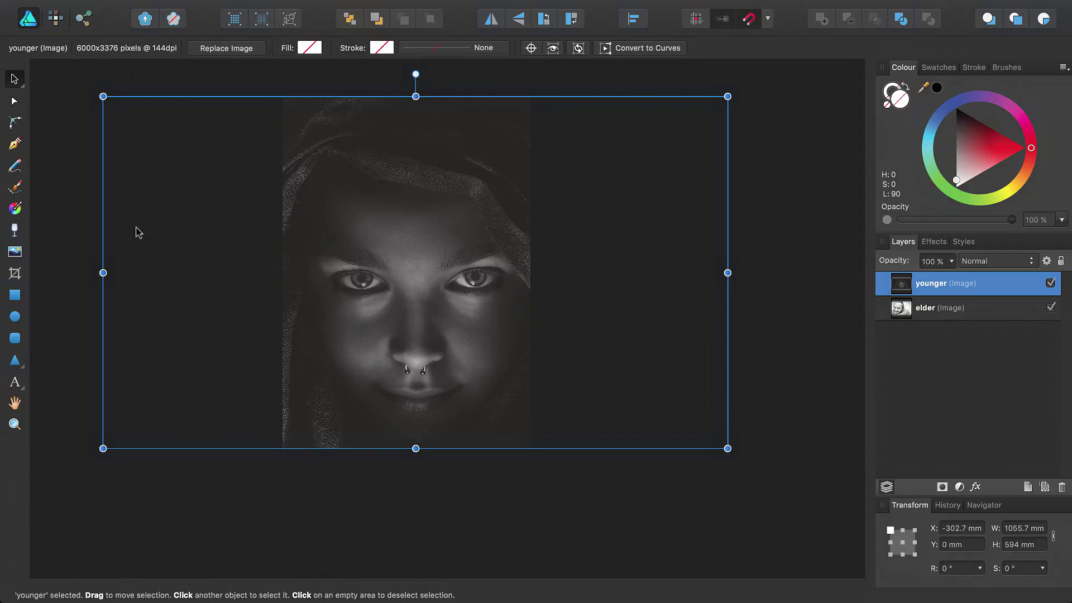
Try to crop the younger image from its left edge to the middle of the face.
left_click(15, 273)
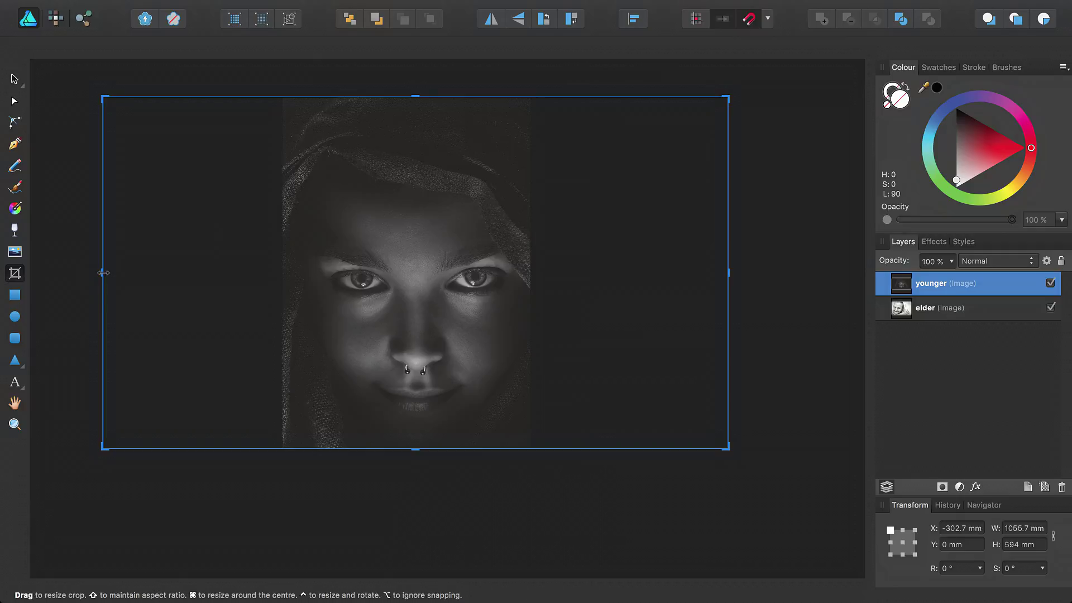
left_click_drag(102, 272, 425, 281)
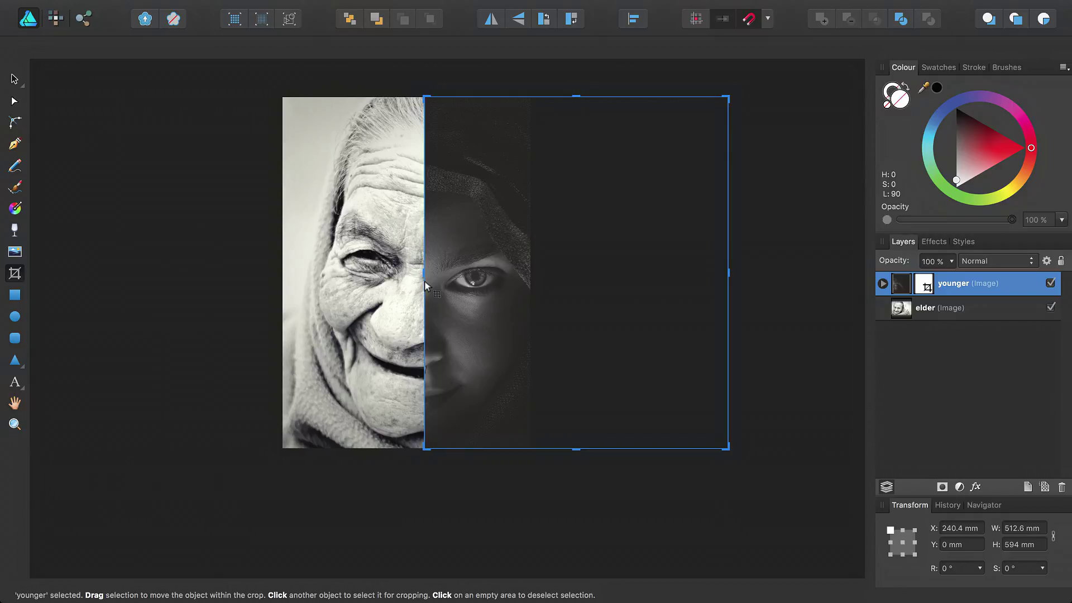
key("ctrl+z")
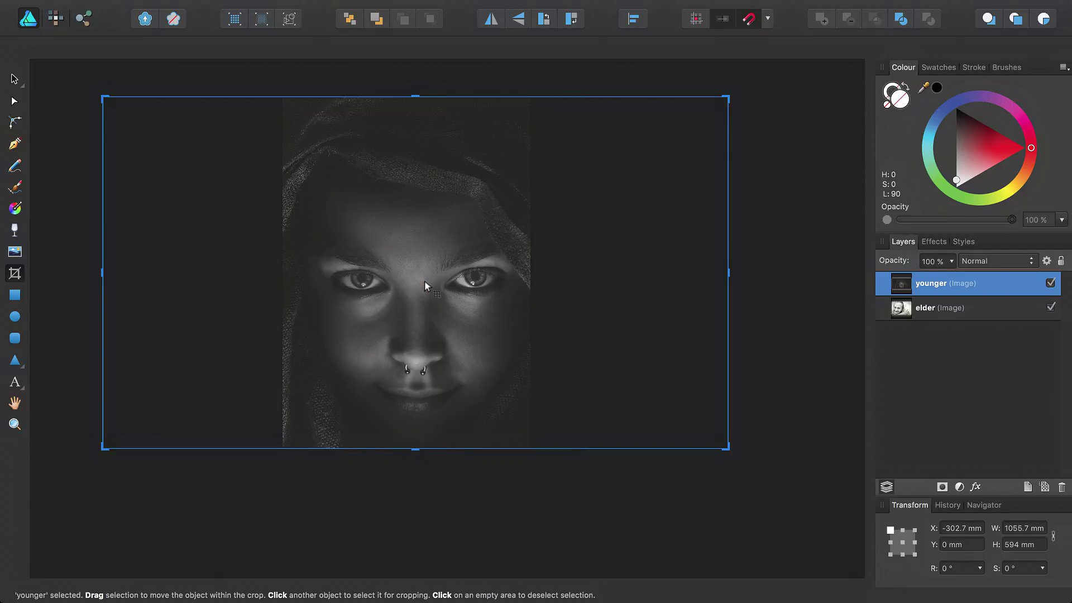
Hide the younger and elder images, and place bride.jpeg at the full page height of 594 mm with the woman on the page.
left_click(1052, 284)
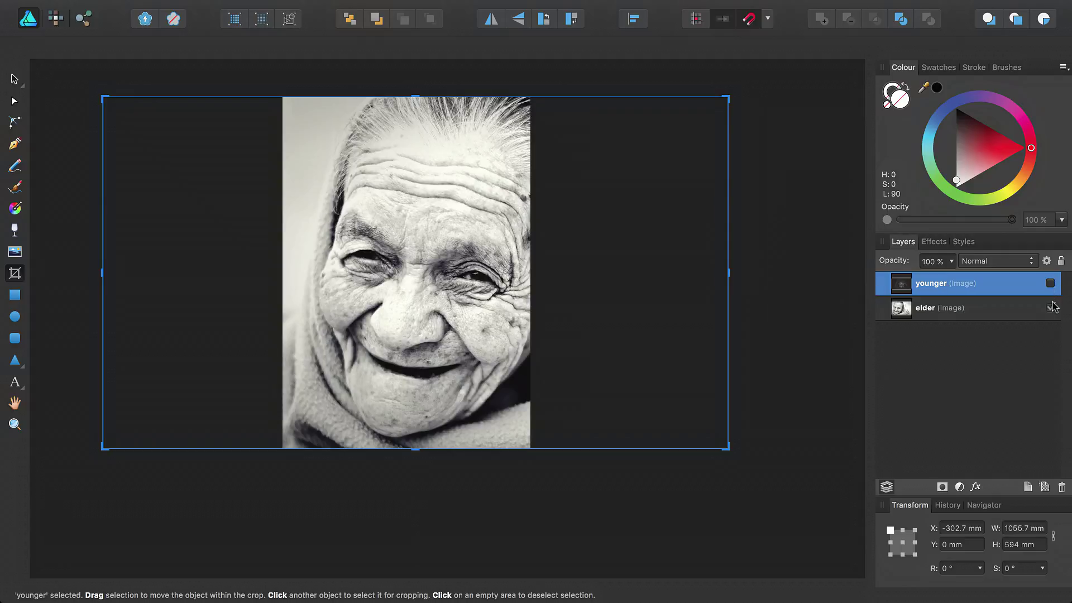
left_click(1052, 308)
left_click(12, 251)
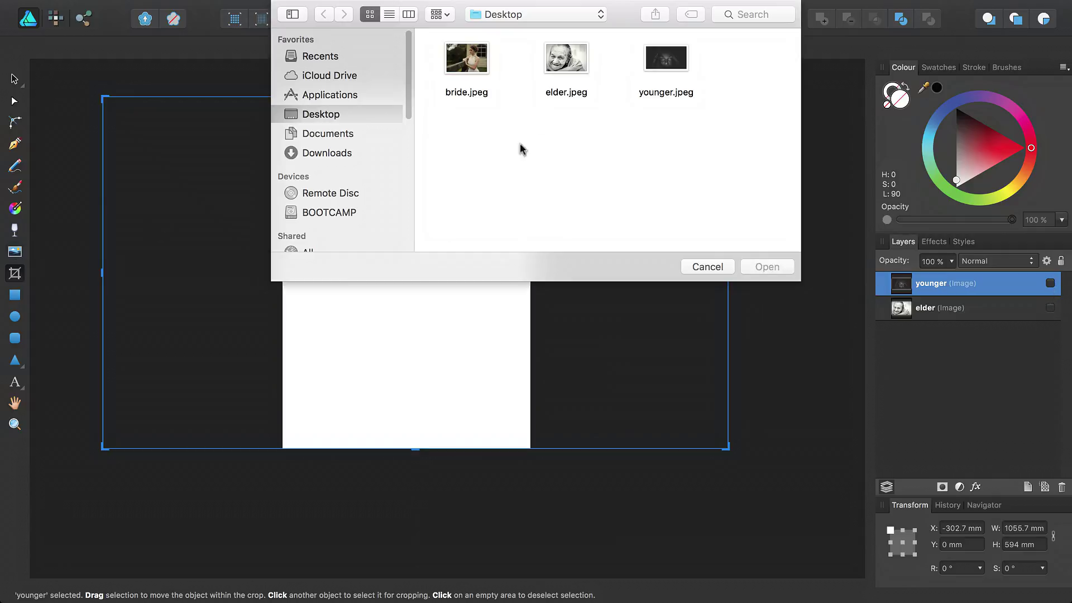
left_click(474, 73)
left_click(765, 265)
left_click_drag(247, 114, 660, 548)
left_click_drag(503, 347, 383, 350)
left_click_drag(127, 114, 102, 97)
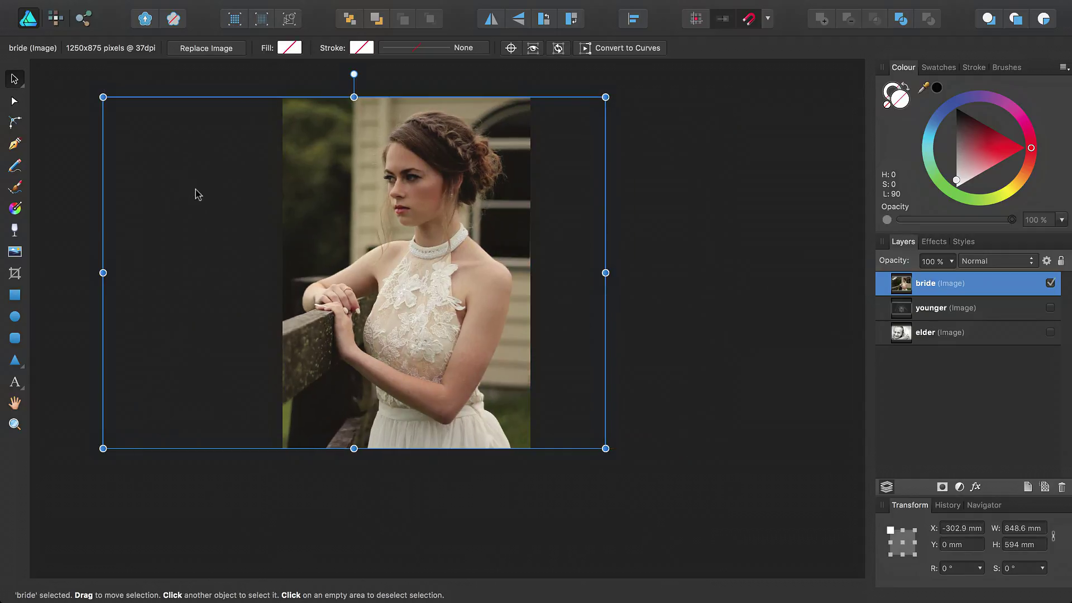
Lock the bride image and set its opacity to 50%.
left_click(1061, 261)
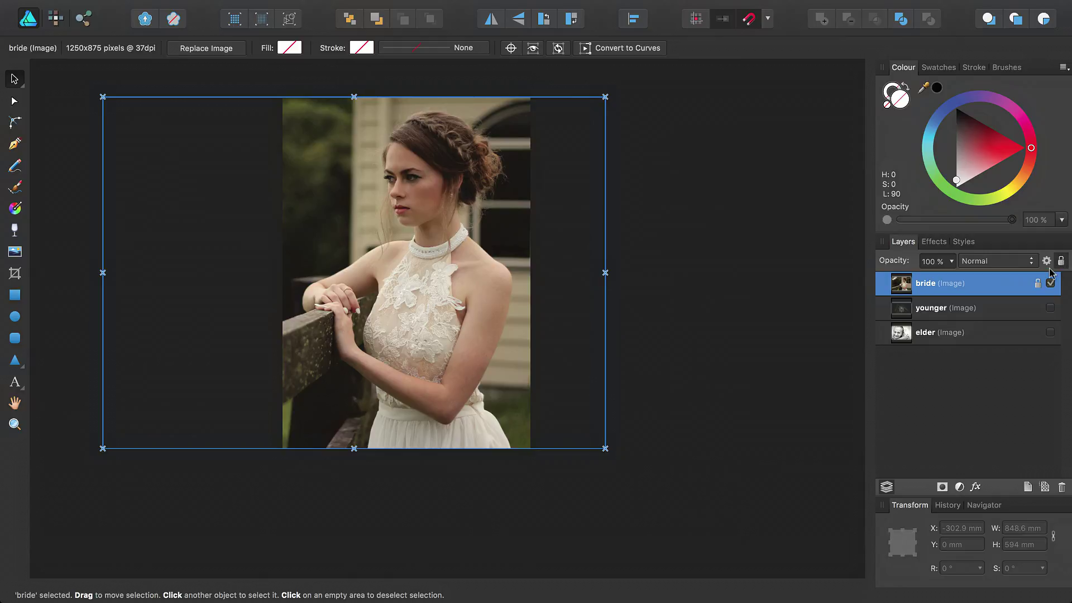
left_click(951, 261)
left_click_drag(953, 280, 891, 288)
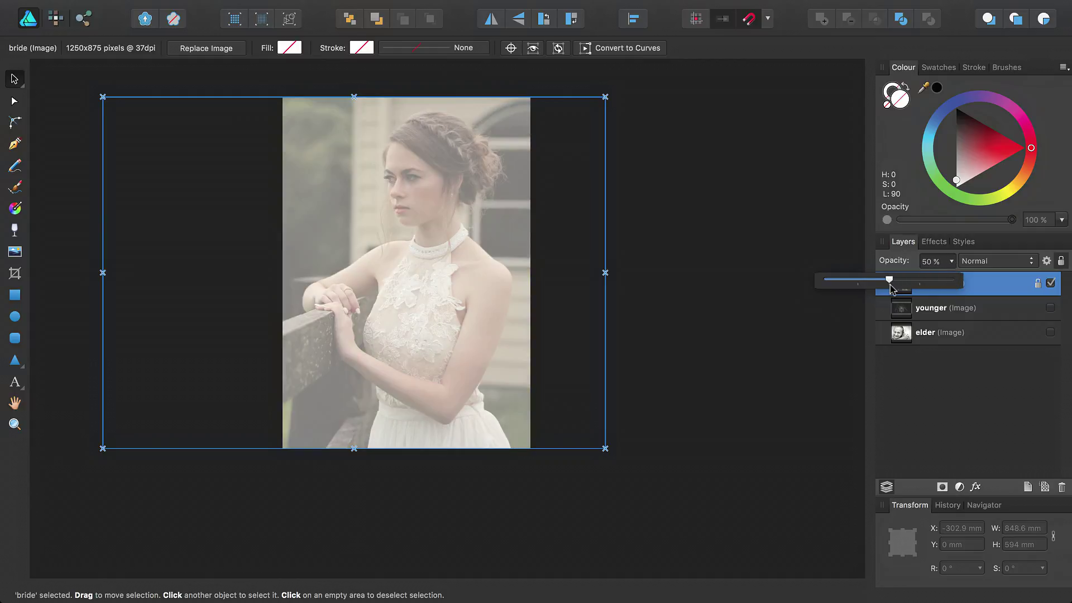
Start a Pen tool outline in Smart mode below the dress's lower right and trace up the waist, arm and shoulder to the collar.
left_click(15, 146)
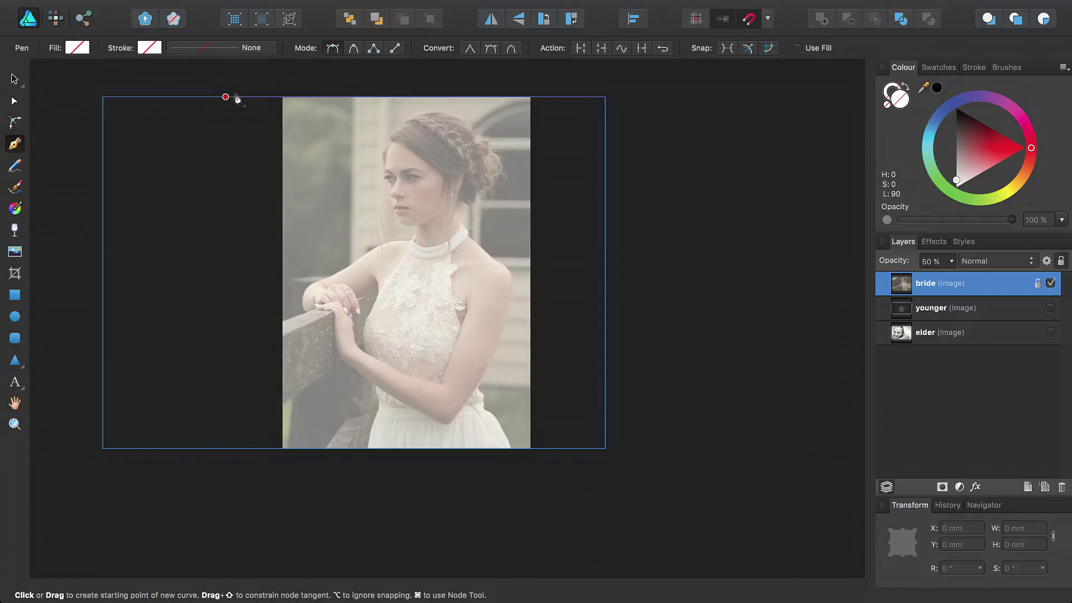
left_click(354, 49)
key("super+equal")
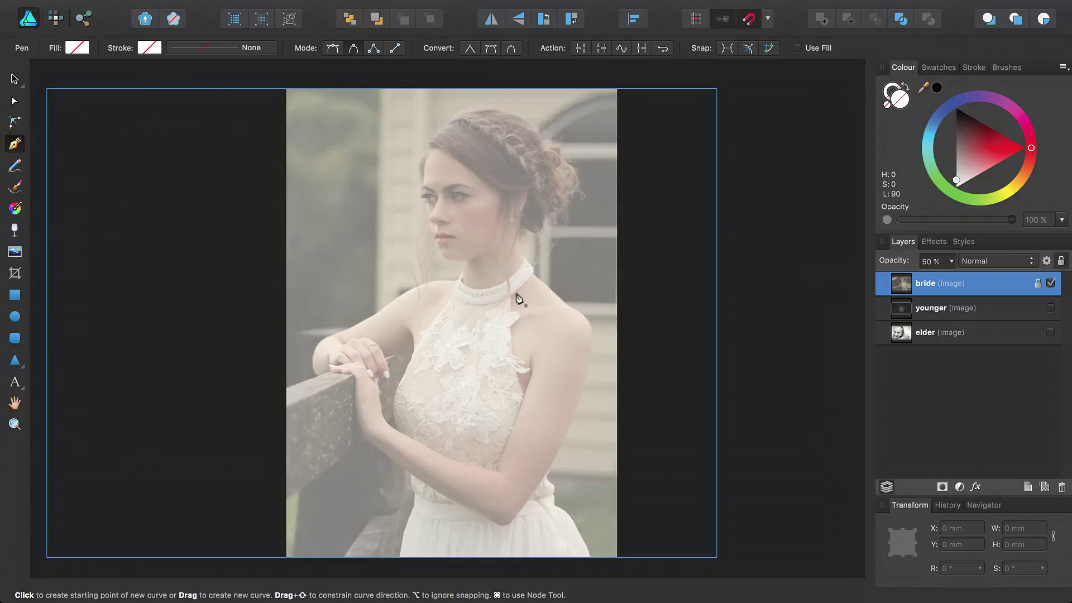
left_click(592, 566)
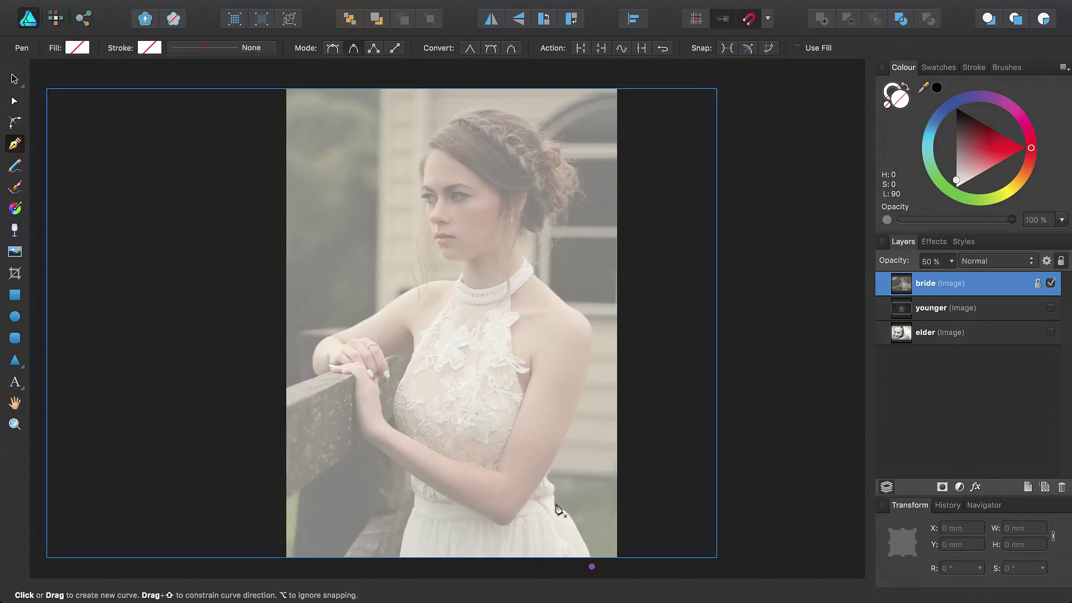
left_click(556, 502)
left_click(552, 493)
left_click(550, 481)
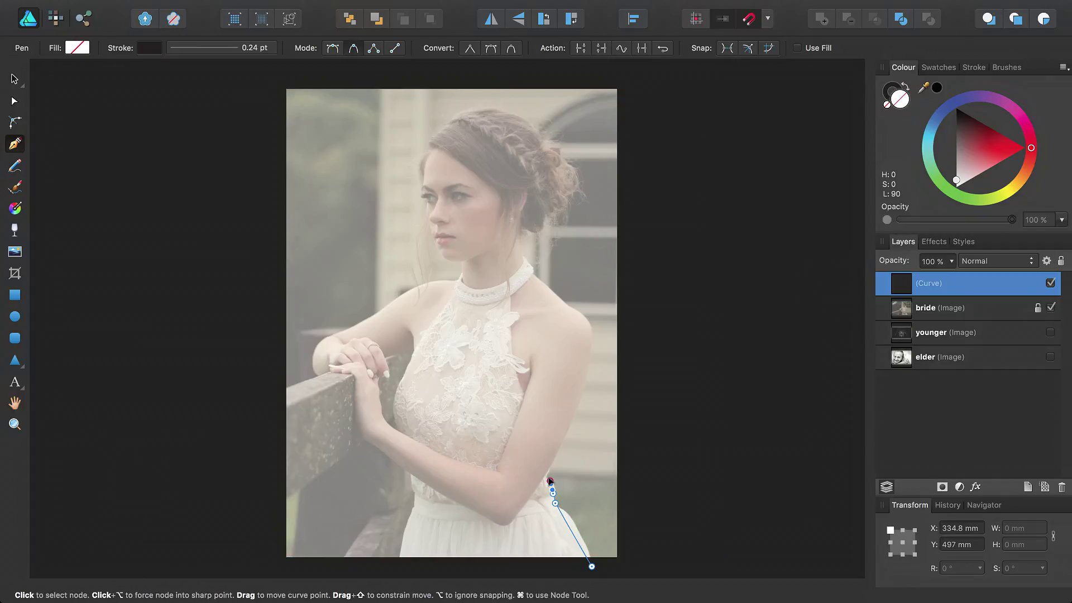
left_click(546, 473)
left_click(591, 345)
left_click(570, 306)
left_click(533, 273)
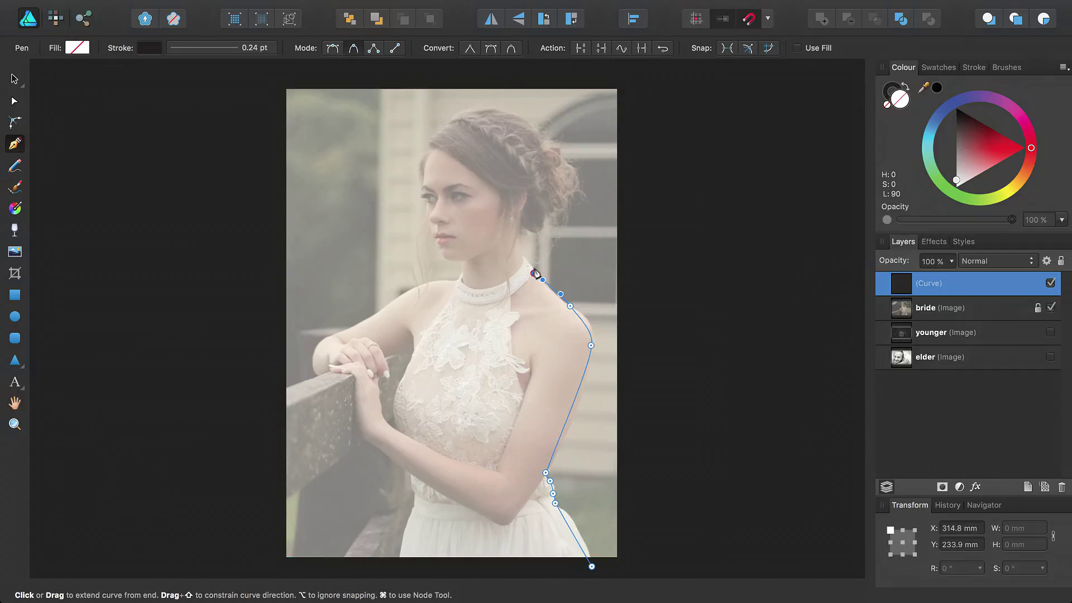
Continue the outline up the back of the neck, around the hair bun and across the head to the forehead.
left_click(534, 267)
left_click(526, 255)
left_click(524, 249)
left_click(521, 234)
left_click(519, 226)
left_click(545, 212)
left_click(545, 143)
left_click(421, 180)
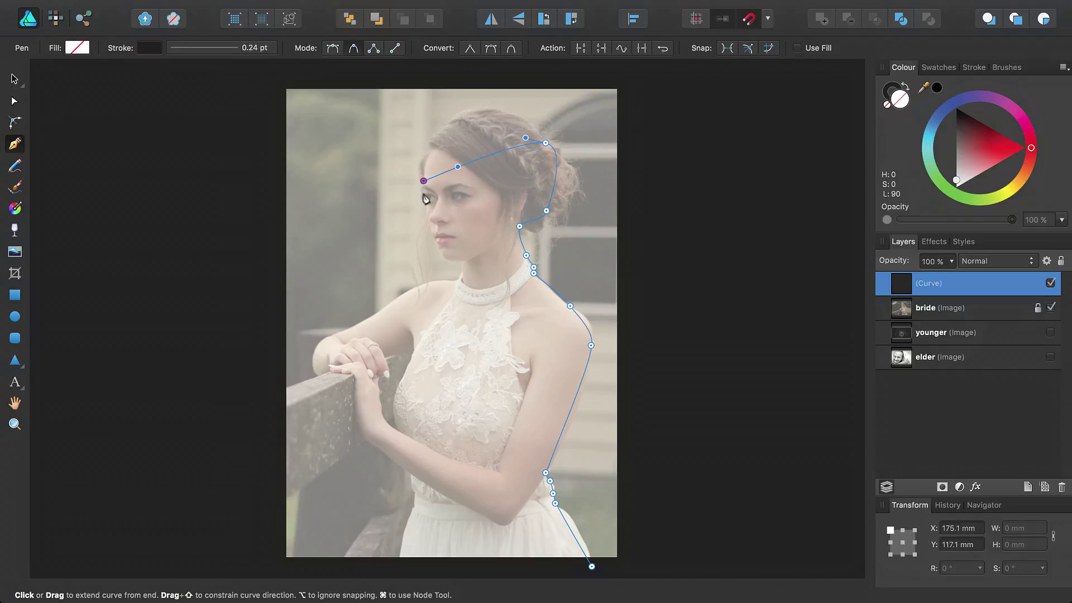
Trace the outline down the face profile from the forehead past the eye, nose and lips to the jaw.
scroll(419, 187, "up", 5)
left_click(420, 185)
left_click(424, 201)
left_click(420, 219)
left_click(440, 226)
left_click(438, 273)
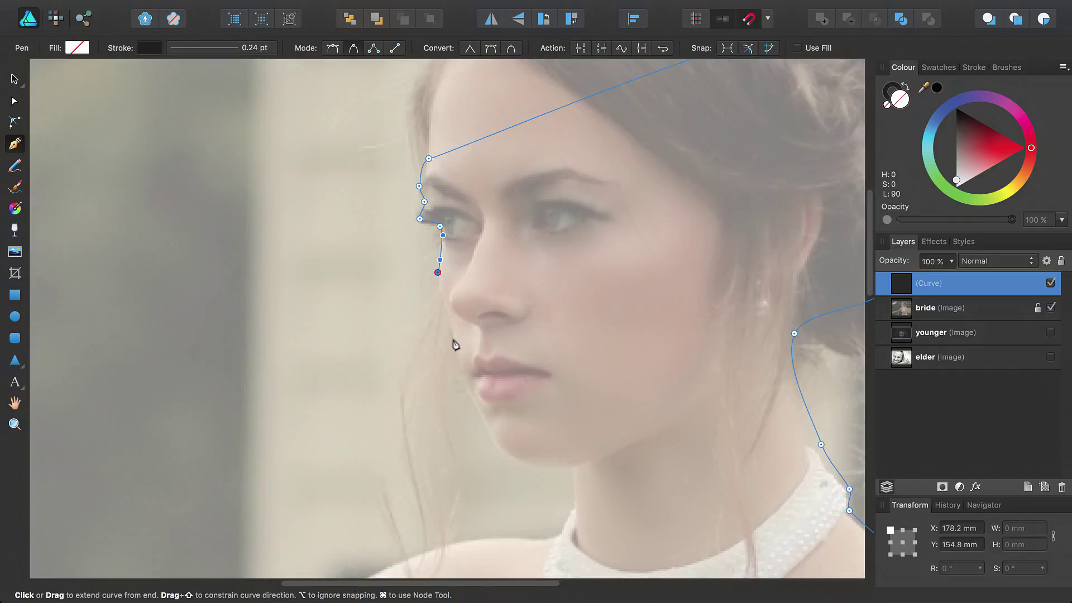
left_click(454, 340)
left_click(488, 426)
left_click(577, 465)
Extend the outline down the front of the neck, over the left-hand shoulder and along the side of the bodice.
scroll(578, 374, "down", 3)
left_click(575, 365)
left_click(562, 393)
scroll(526, 421, "down", 5)
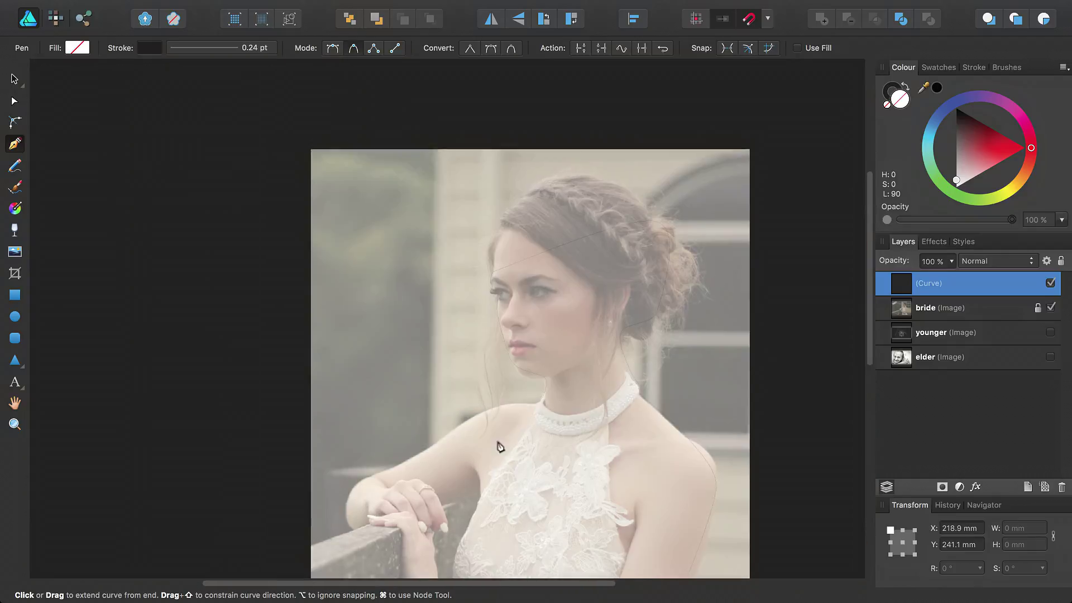
scroll(499, 438, "down", 6)
left_click(482, 118)
left_click(472, 173)
left_click(480, 202)
left_click(453, 274)
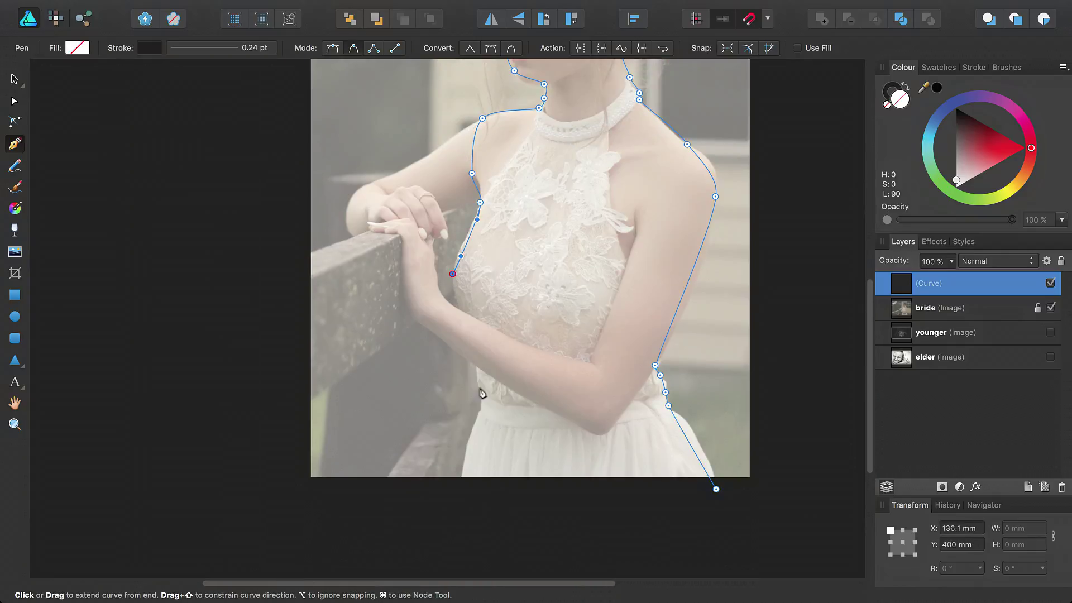
Trace the outline past the waist and skirt to below the page, and close it at its starting point.
left_click(477, 387)
left_click(479, 410)
left_click(461, 476)
left_click(453, 498)
left_click_drag(717, 496, 721, 500)
scroll(718, 499, "down", 3)
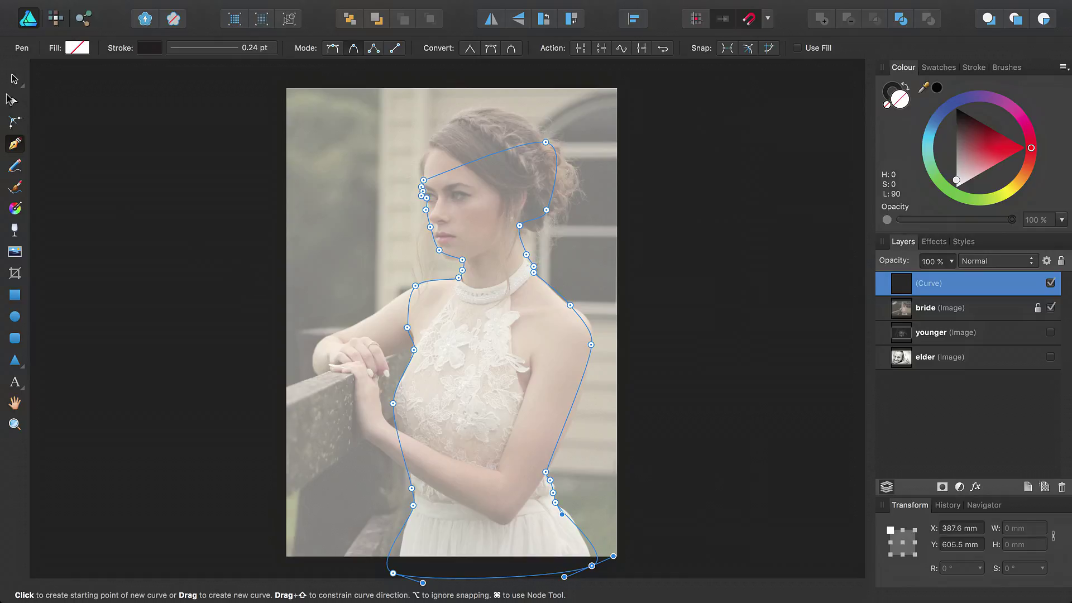
Set the outline curve's stroke width to 17 pt.
left_click(15, 104)
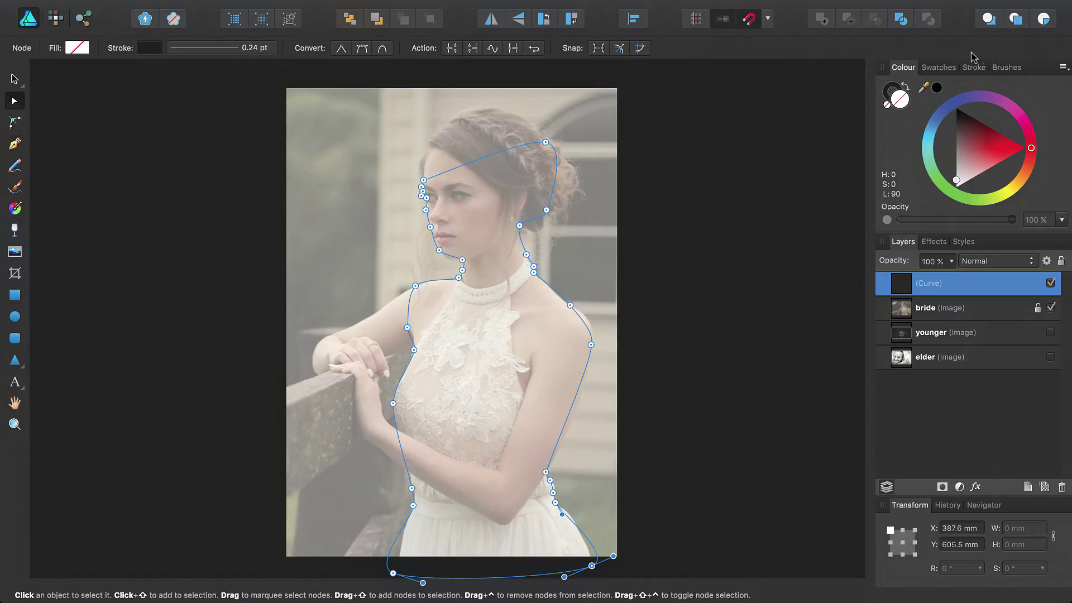
left_click(972, 68)
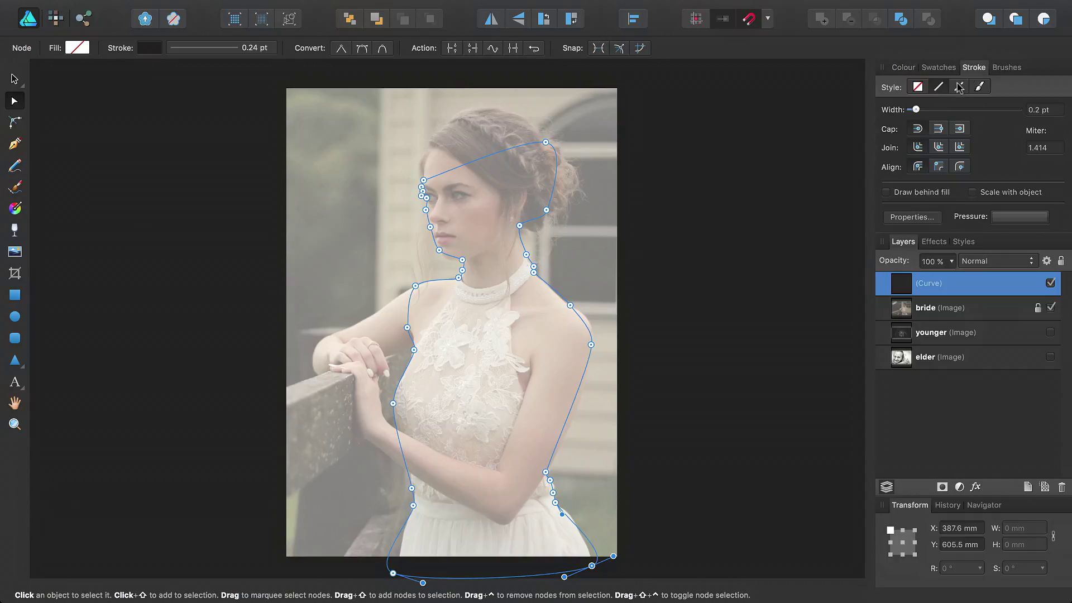
left_click_drag(910, 110, 965, 112)
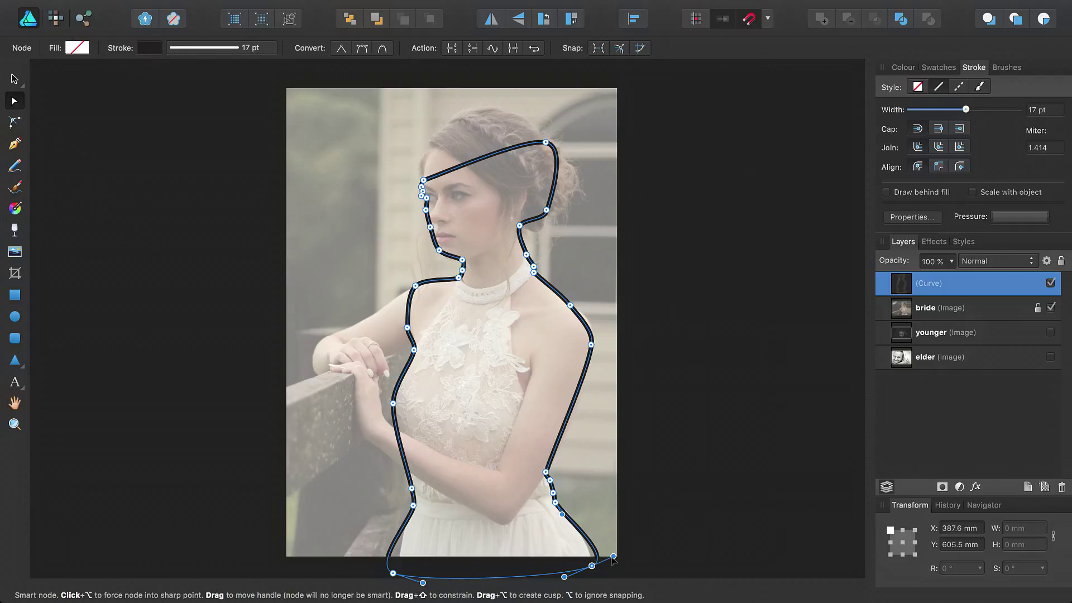
Convert the outline's lower right-hand node below the page to sharp and reshape the skirt and upper-arm segments to follow the bride.
left_click_drag(613, 556, 608, 543)
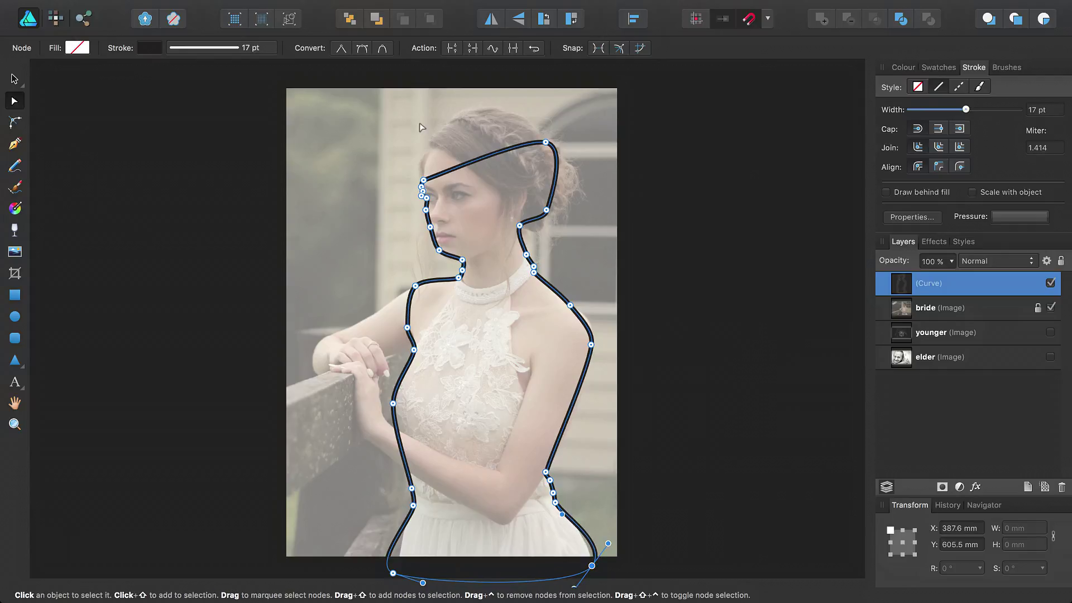
left_click(342, 48)
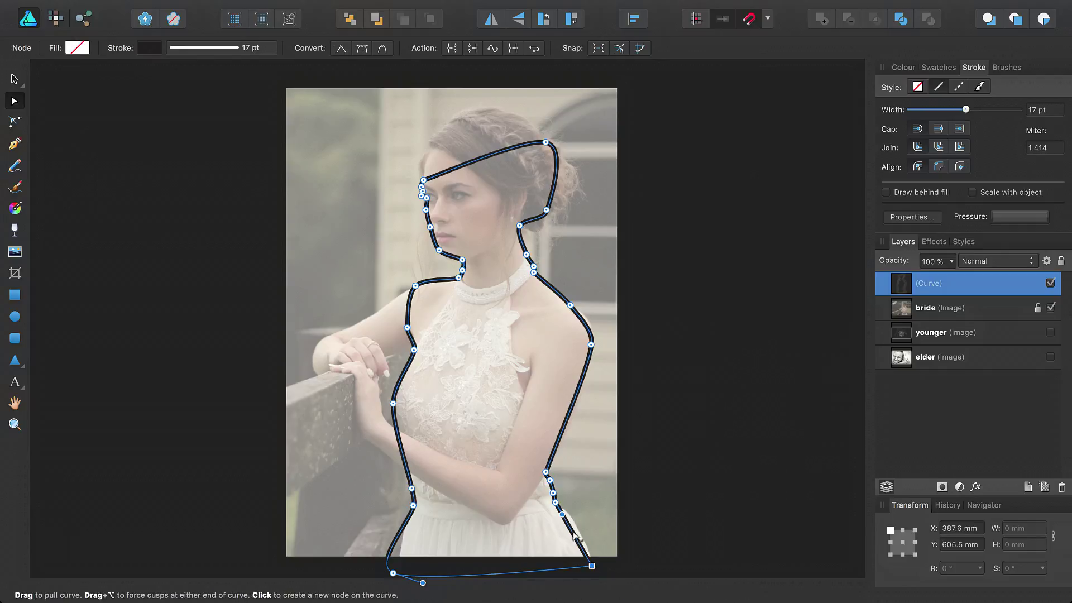
left_click_drag(576, 538, 581, 535)
left_click_drag(571, 407, 578, 408)
left_click_drag(591, 346, 592, 334)
Reposition the outline nodes between the elbow and the waist so the curve bulges around the dress.
scroll(554, 501, "up", 5)
left_click_drag(551, 463, 562, 454)
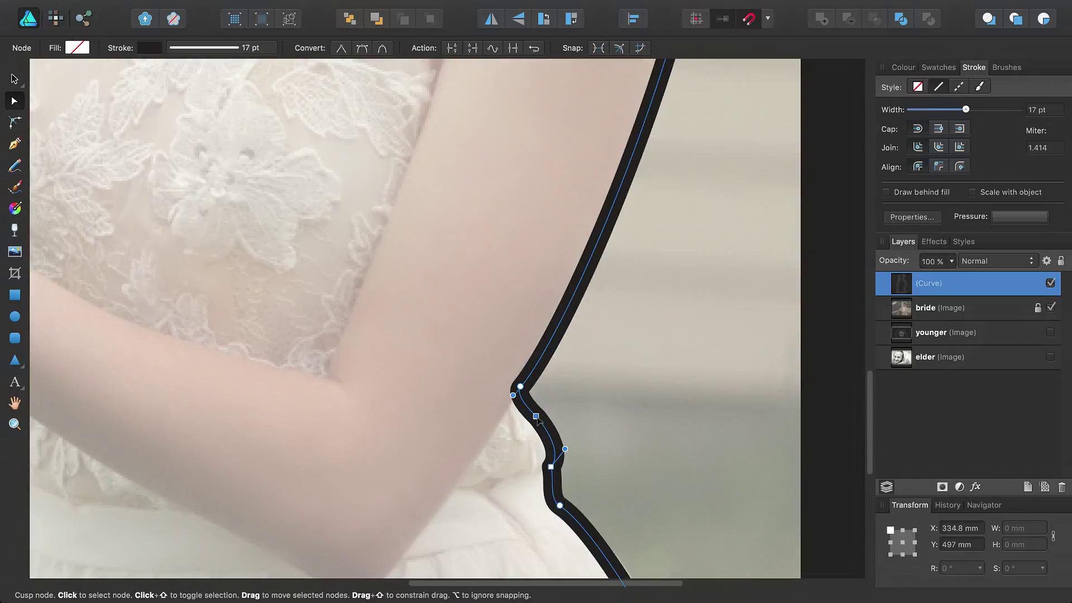
left_click_drag(538, 416, 545, 409)
Delete the surplus outline node at the collar behind the bride's neck.
scroll(555, 373, "up", 14)
left_click(445, 314)
left_click(474, 360)
left_click_drag(452, 331, 515, 414)
key("Delete")
Reshape the outline from the nape to the bun with sharp nodes and a rounded bulge around the loose hair.
scroll(447, 341, "up", 6)
left_click(417, 358)
left_click(524, 297)
scroll(539, 356, "up", 5)
left_click_drag(512, 337, 680, 447)
Pull the outline into a round curve over the bun and a high arc over the crown down to the forehead.
left_click(521, 165)
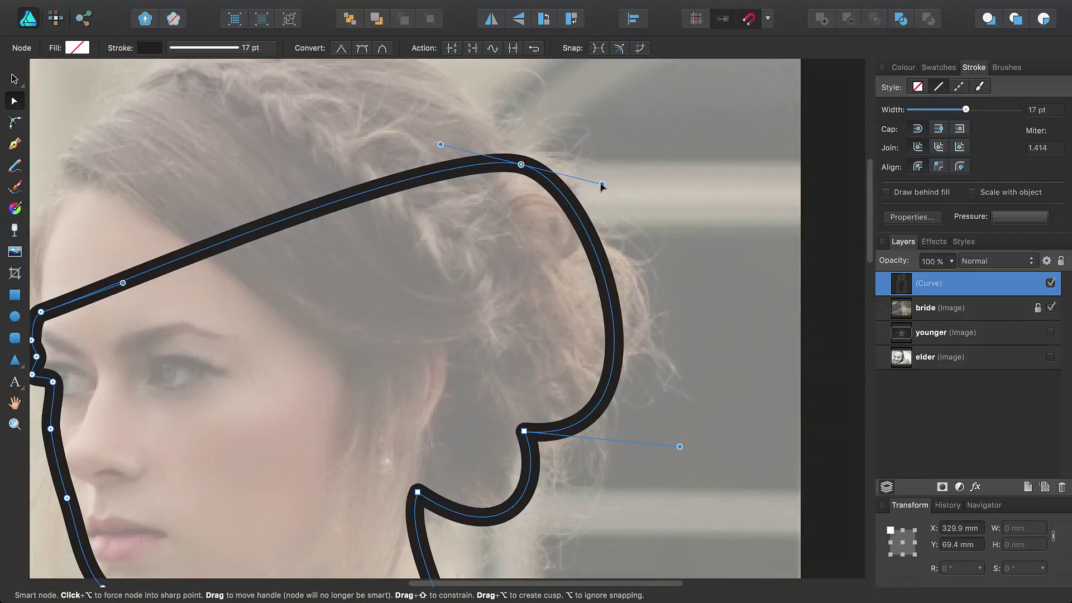
left_click_drag(604, 183, 675, 159)
left_click_drag(389, 226, 576, 293)
left_click_drag(309, 350, 243, 1)
Smooth the outline along the jaw to a sharp corner at the throat and adjust the node below the front shoulder.
scroll(660, 229, "down", 10)
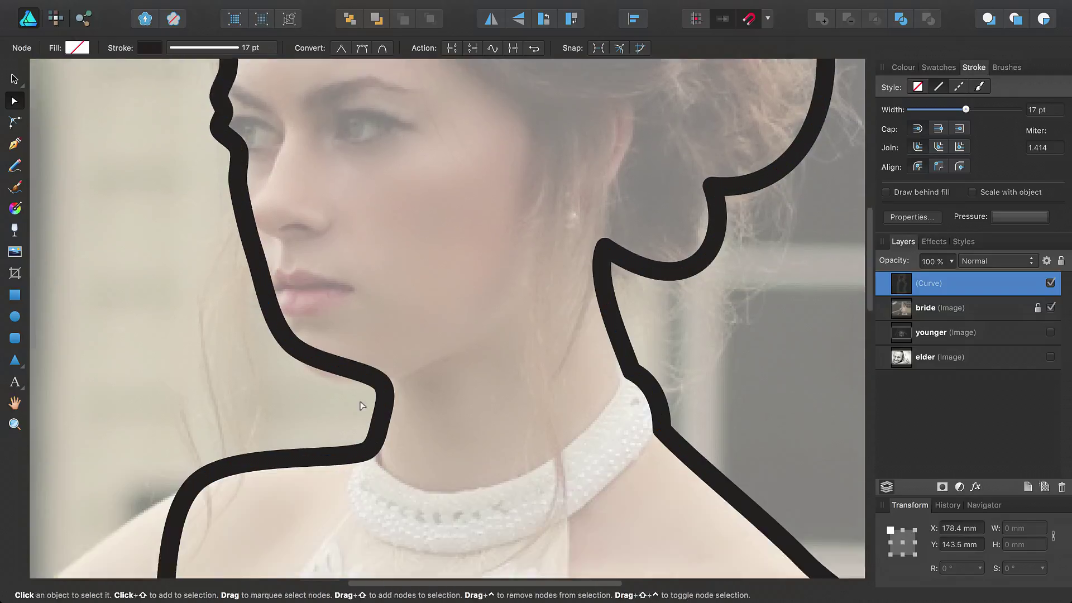
left_click(380, 323)
left_click_drag(277, 227, 270, 320)
scroll(346, 376, "down", 7)
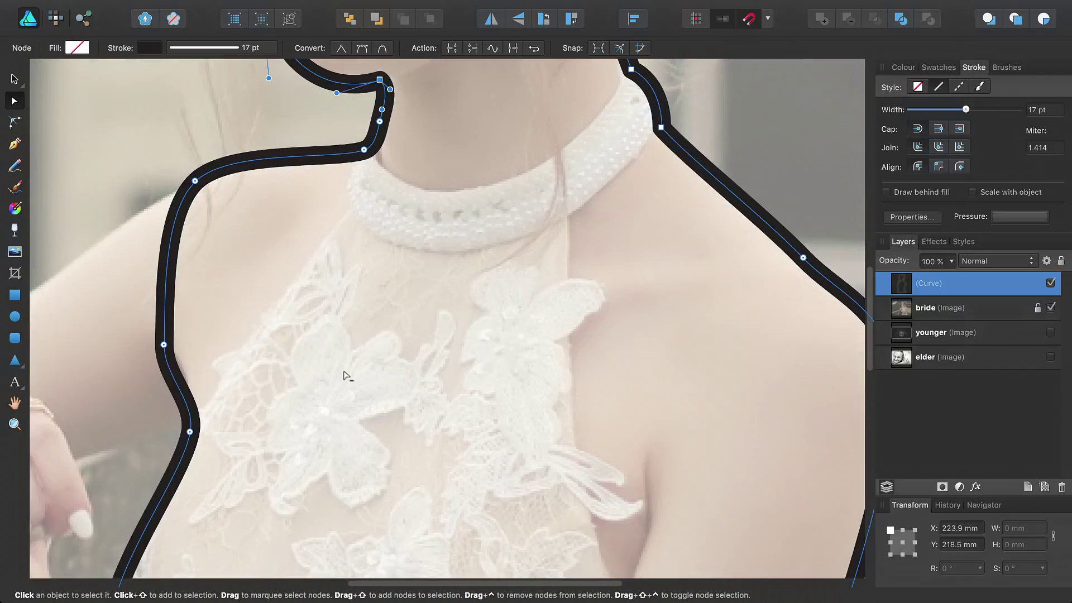
left_click_drag(163, 345, 152, 332)
Reshape the outline's lower left-hand end at the skirt and convert its node below the page to sharp.
left_click_drag(292, 407, 583, 33)
left_click(401, 514)
left_click(341, 48)
key("super+0")
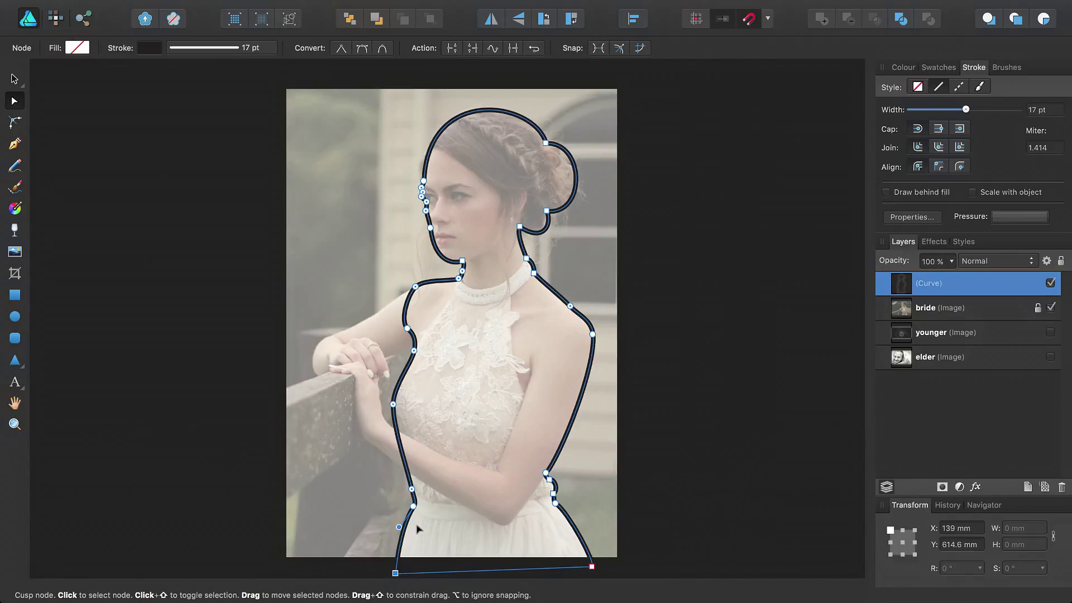
Hide the bride photo, show the younger and elder photos, and nest the younger photo inside the curve to crop it.
left_click(1052, 308)
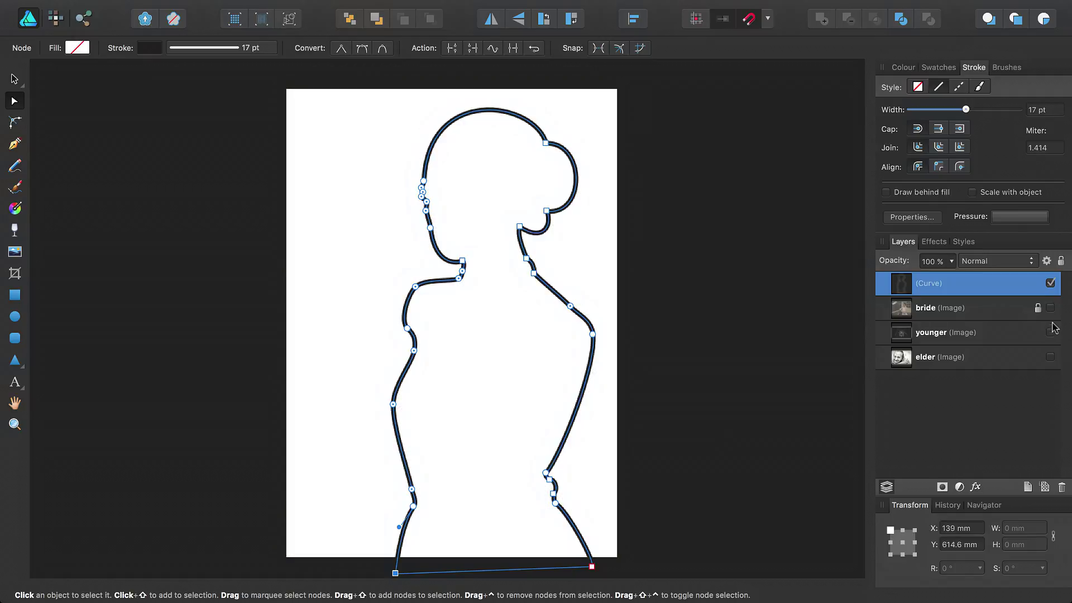
left_click(1051, 332)
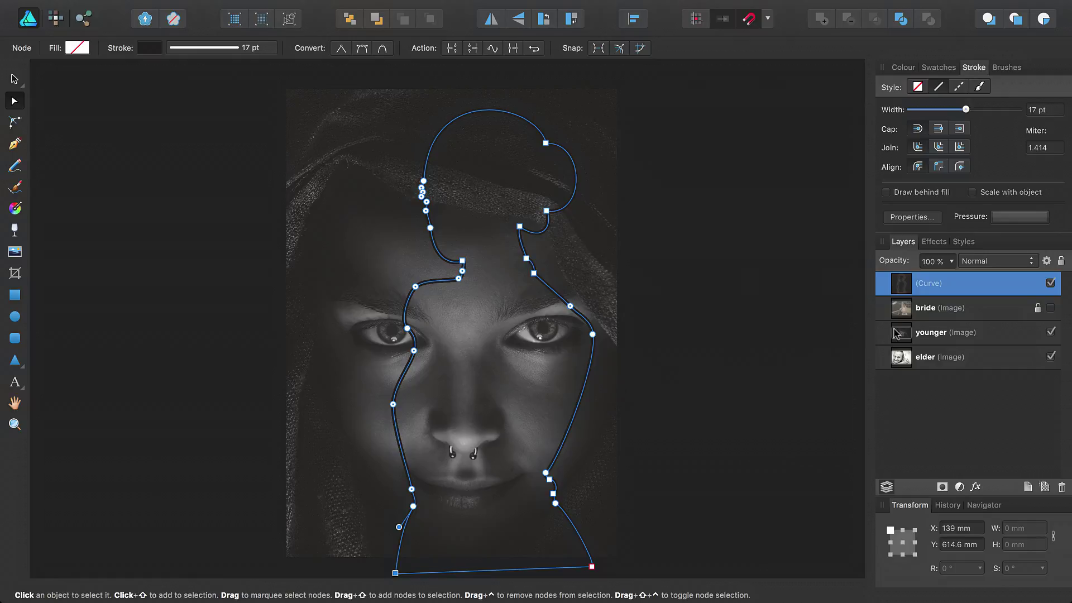
left_click_drag(961, 335, 963, 302)
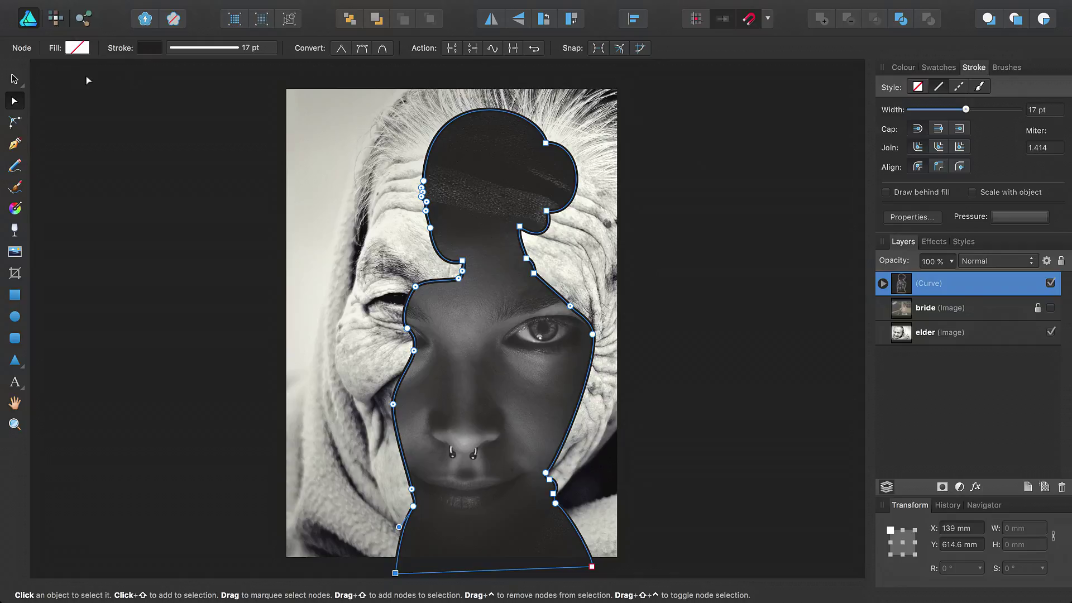
Move the cropped silhouette up and to the right on the page with snapping turned off.
left_click(14, 79)
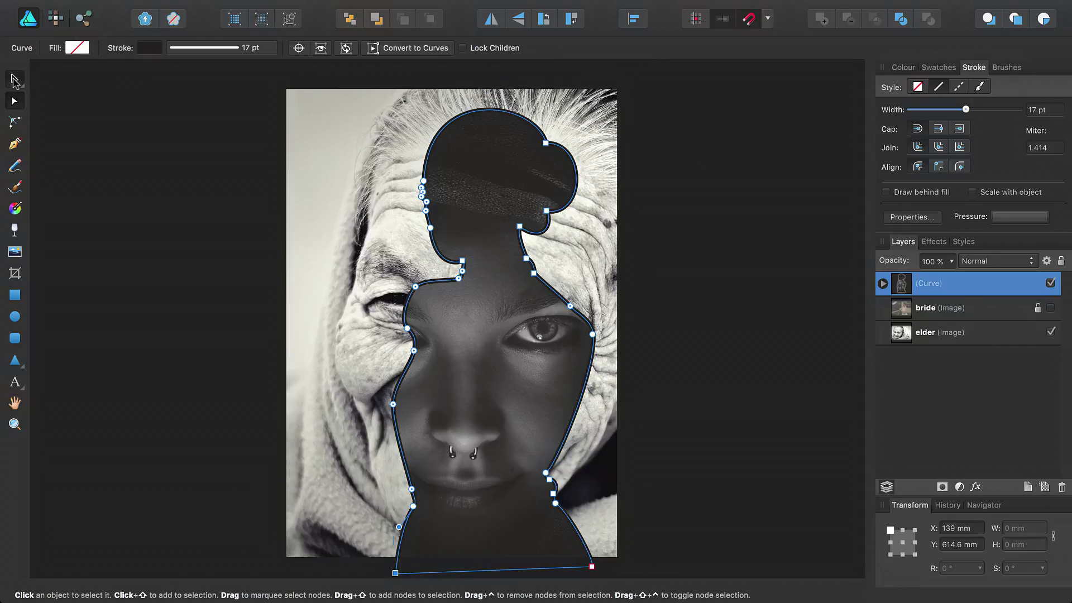
left_click_drag(595, 110, 606, 82)
left_click_drag(541, 308, 547, 314)
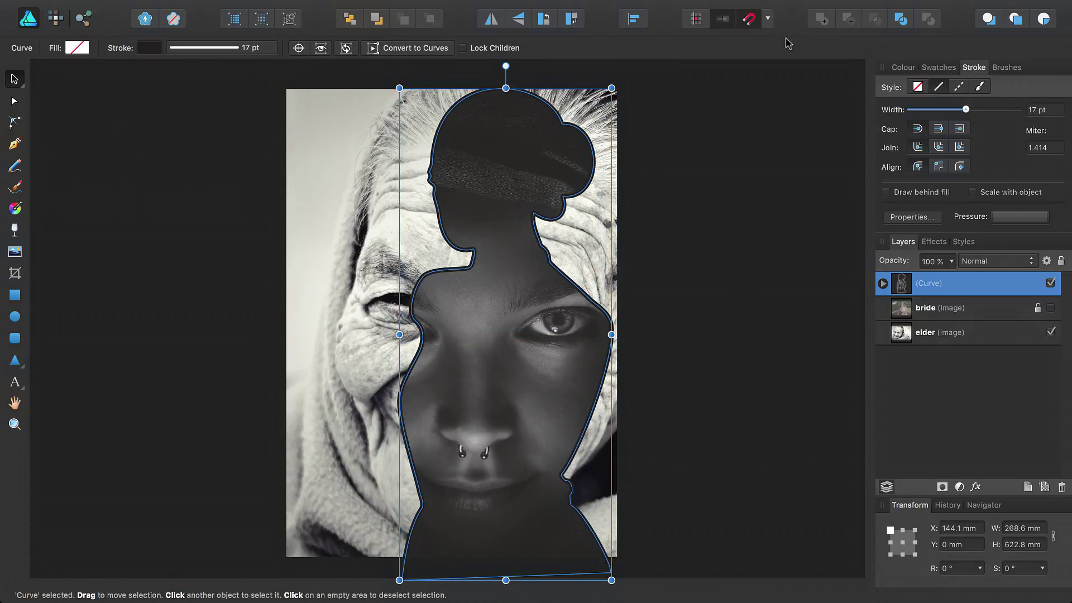
left_click(749, 19)
left_click_drag(512, 256, 511, 249)
Scale down and reposition the younger photo inside the curve so one eye and the nose fill the silhouette.
left_click(883, 284)
left_click(943, 308)
scroll(735, 503, "down", 3)
left_click_drag(746, 484, 601, 402)
left_click_drag(689, 449, 730, 472)
left_click_drag(585, 401, 539, 385)
Rotate, resize and reposition the elder photo so its eye lines up with the younger face's eye.
left_click(943, 357)
left_click_drag(338, 188, 270, 142)
left_click_drag(502, 120, 456, 127)
left_click_drag(563, 344, 582, 341)
left_click_drag(478, 124, 475, 125)
left_click_drag(575, 315, 580, 312)
left_click_drag(263, 210, 256, 208)
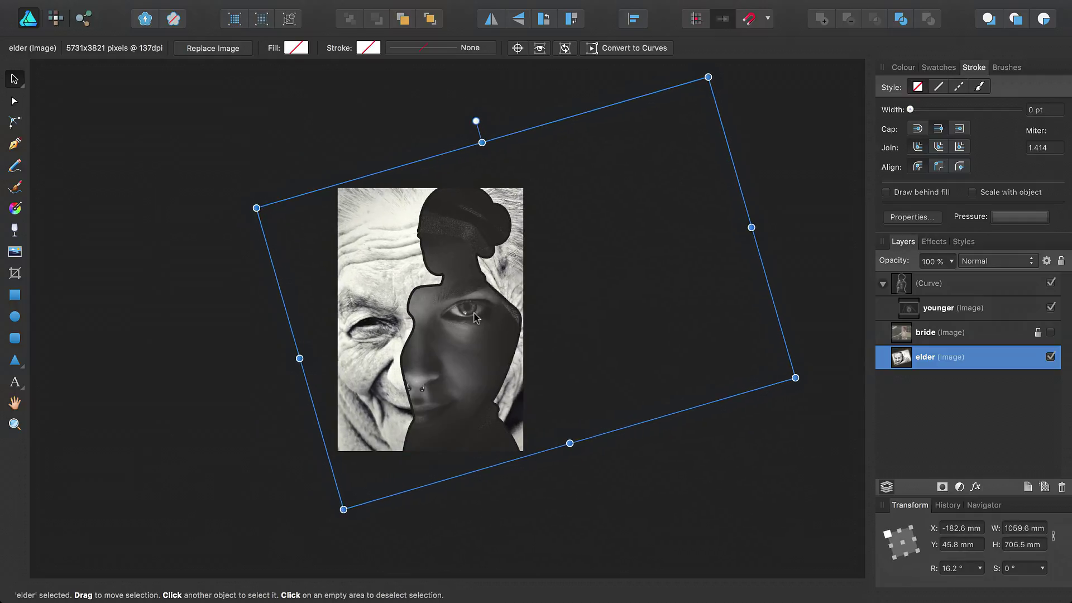
left_click_drag(550, 329, 551, 327)
left_click_drag(258, 206, 240, 199)
left_click_drag(522, 336, 538, 337)
Resize the younger photo inside the curve and nudge the composition slightly to the right.
left_click(581, 376)
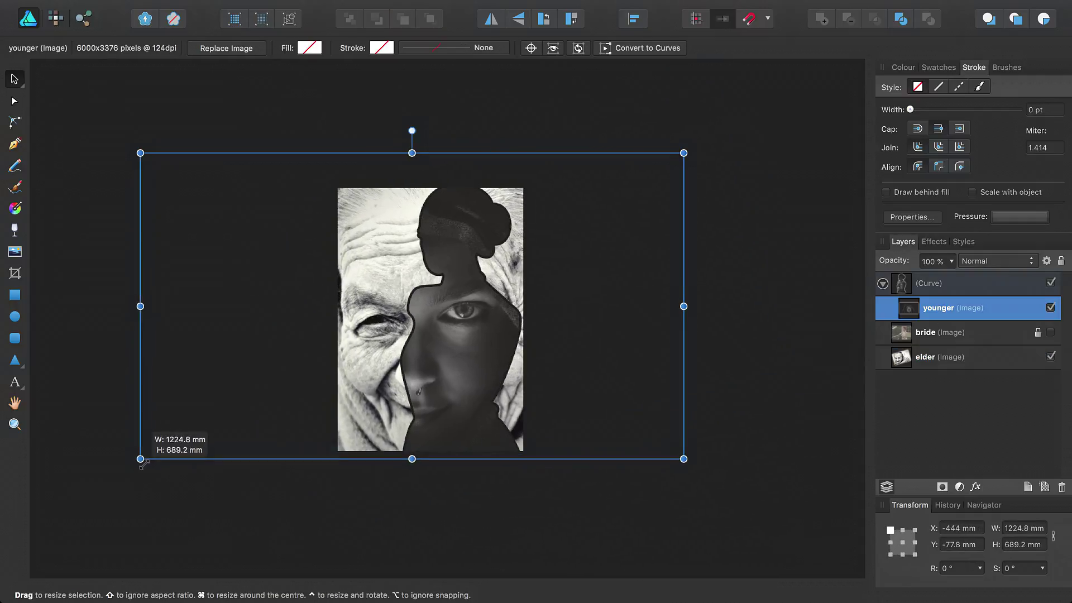
left_click(935, 287)
key("super+a")
left_click(938, 333, "super")
left_click_drag(596, 354, 602, 354)
Resize the elder photo to about 1095 × 730 mm with a tilt of about 8.2° and realign it beside the silhouette.
left_click(736, 264)
left_click_drag(762, 91, 769, 99)
left_click_drag(640, 322, 644, 337)
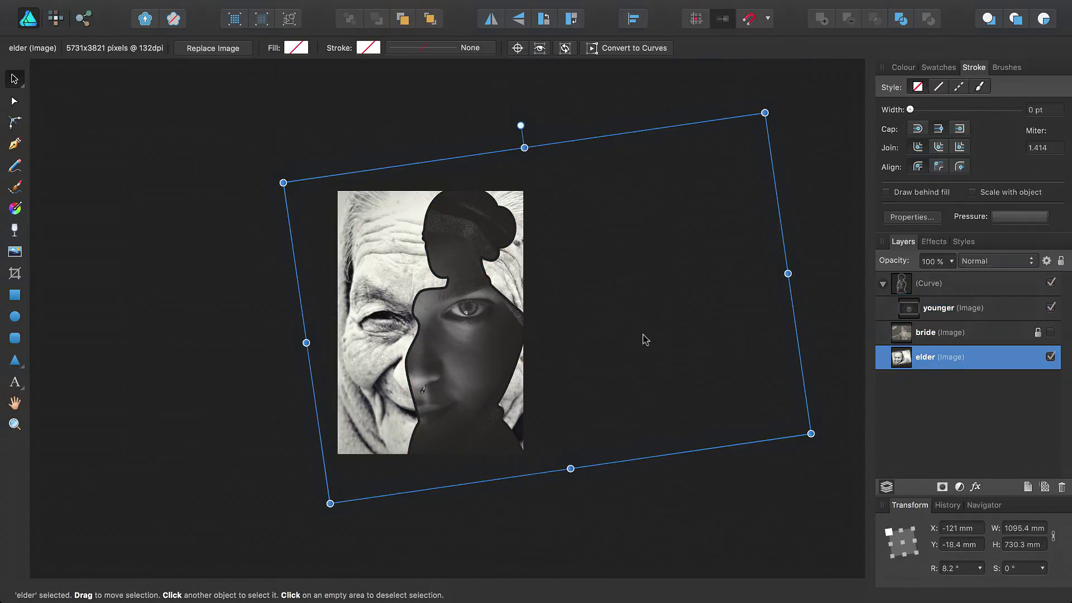
Scale the younger photo down to about 1199 × 675 mm and realign its eye inside the silhouette.
left_click(943, 332)
left_click(949, 308)
left_click_drag(694, 147, 675, 158)
left_click_drag(488, 341, 494, 338)
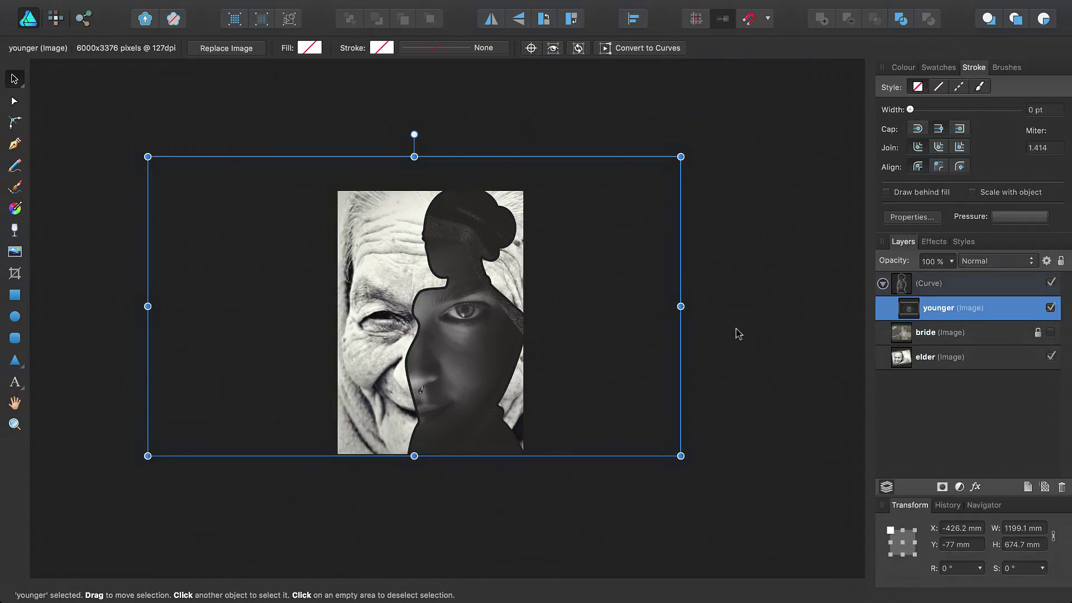
left_click(735, 328)
key("super+0")
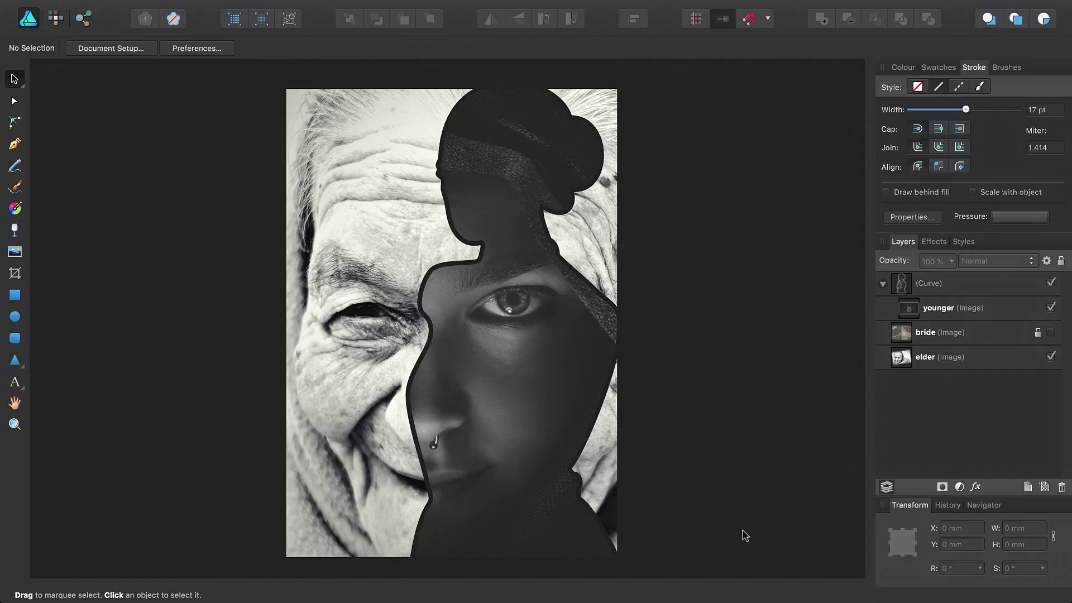
Set the silhouette curve's stroke colour to white.
left_click(572, 339)
left_click(938, 68)
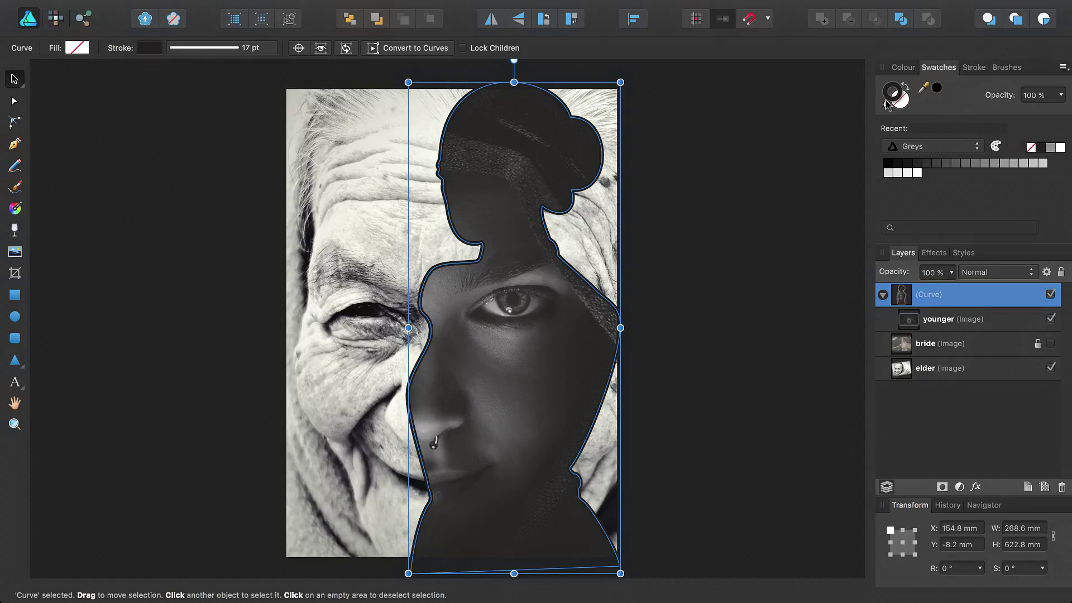
left_click(892, 90)
left_click(1060, 148)
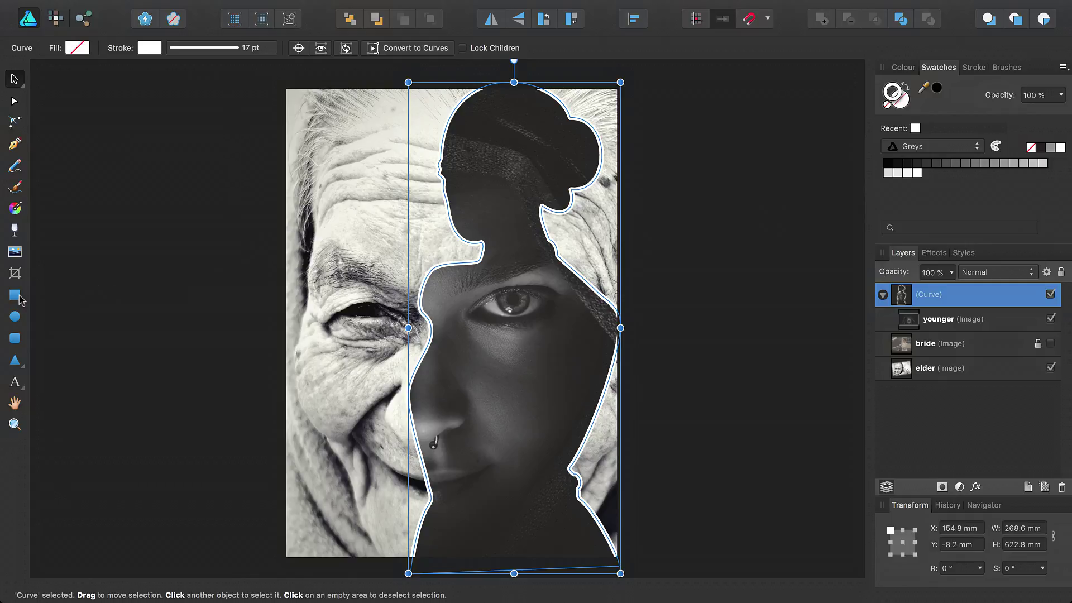
Draw a white rectangle about 270 × 625 mm directly above the elder photo, covering the background behind the silhouette's back.
left_click(15, 296)
left_click(963, 369)
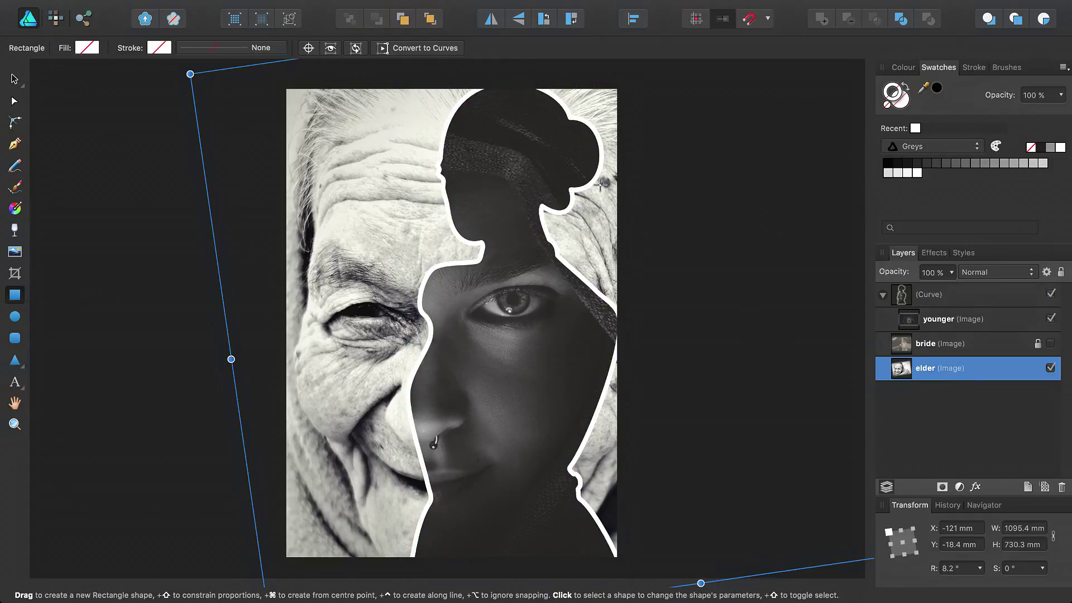
left_click_drag(510, 80, 723, 486)
left_click(1060, 148)
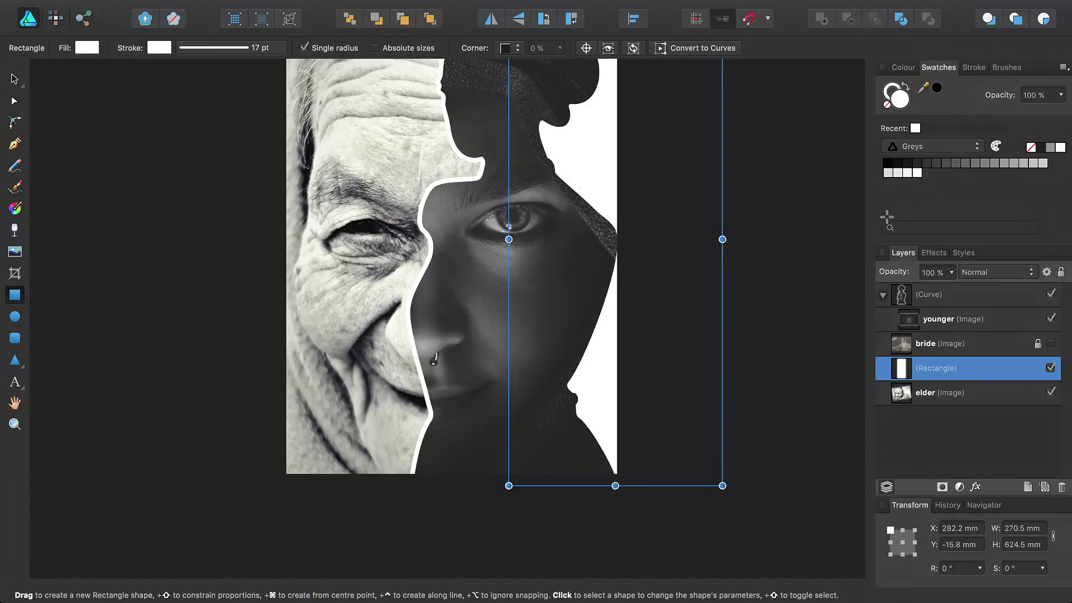
scroll(804, 234, "up", 3)
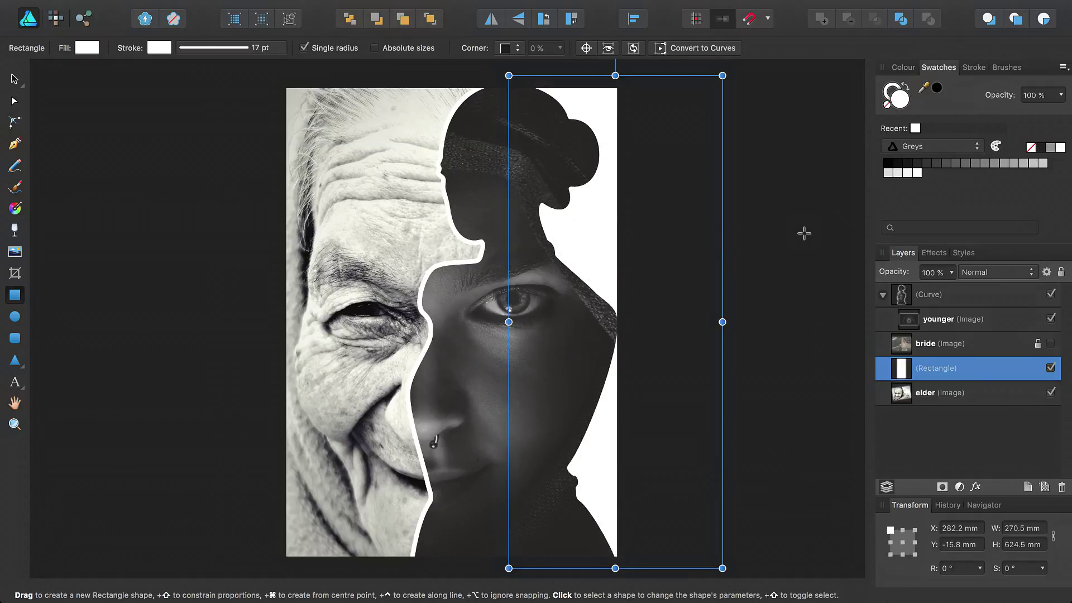
Add the art text "WISE BRIDE" below the eyes and enlarge it to about 142 pt.
left_click(15, 383)
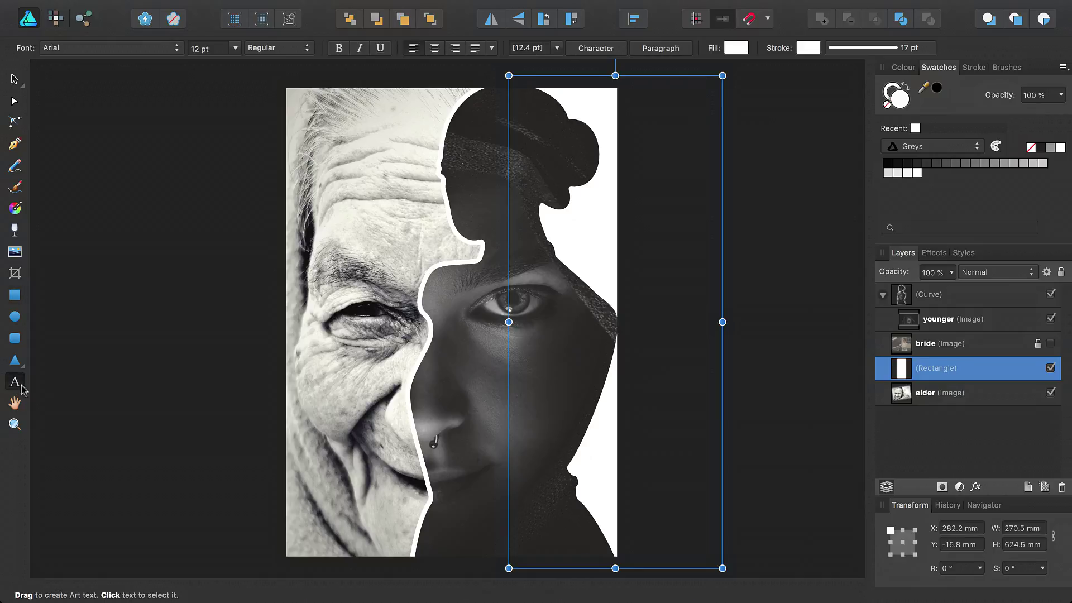
left_click(354, 377)
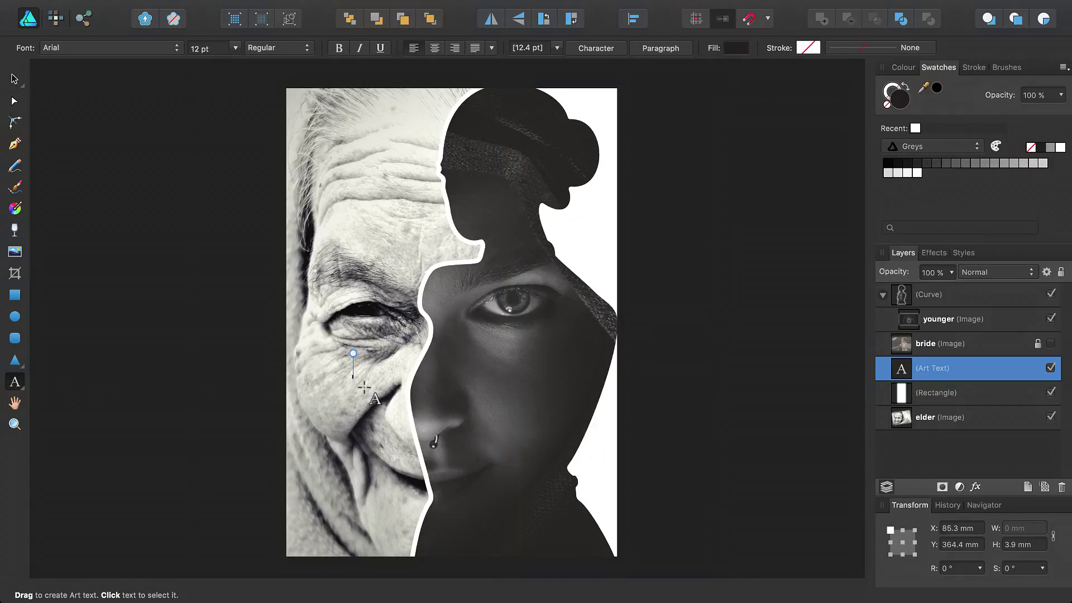
type("My W")
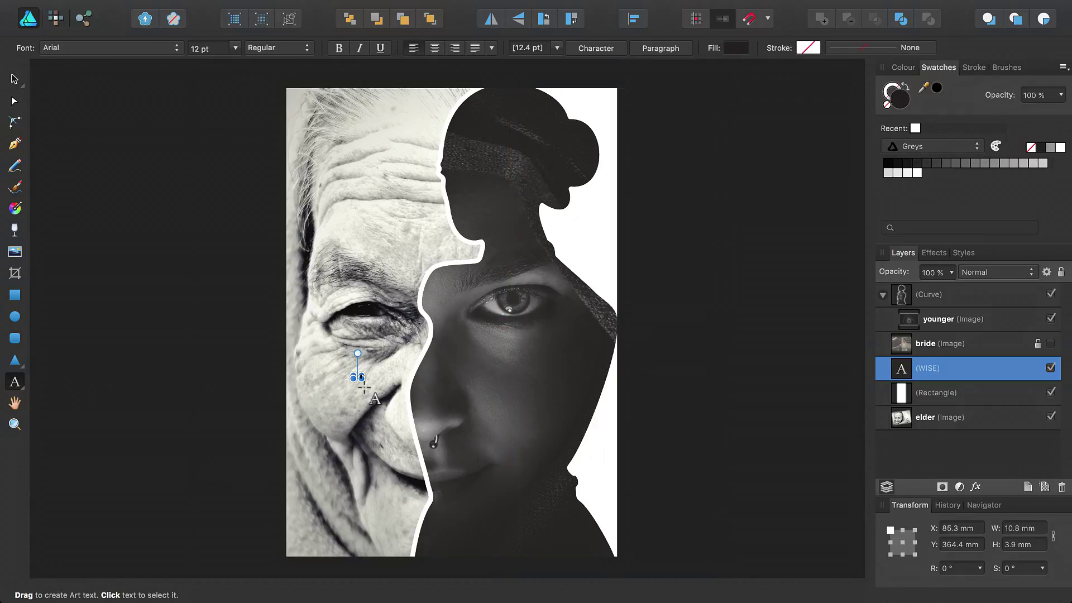
type(" BRIDE")
left_click_drag(373, 378, 576, 465)
Bring the "WISE BRIDE" text in front of the curve and shift it left across both faces.
left_click_drag(941, 371, 936, 288)
key("v")
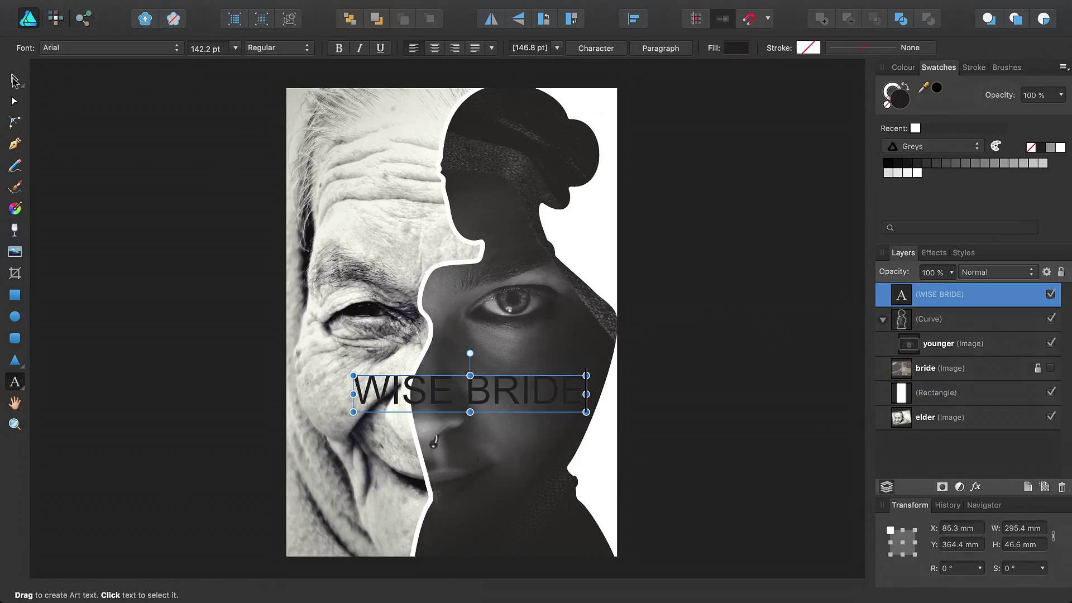
left_click_drag(507, 388, 459, 398)
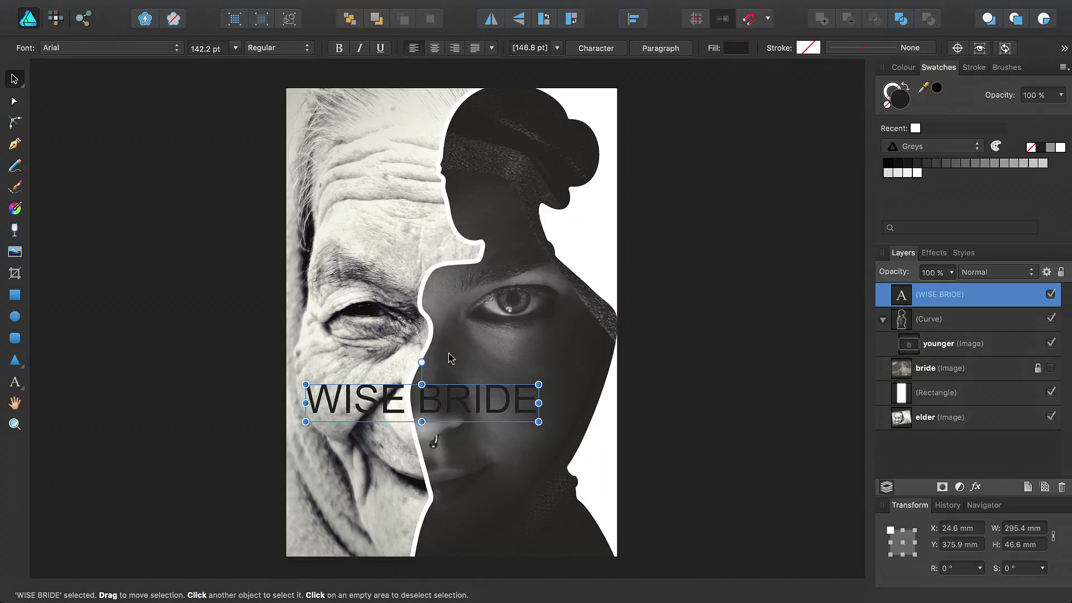
Change the title font to Britannic Bold, enlarge it to about 164 pt and align it across the silhouette's edge.
left_click(69, 48)
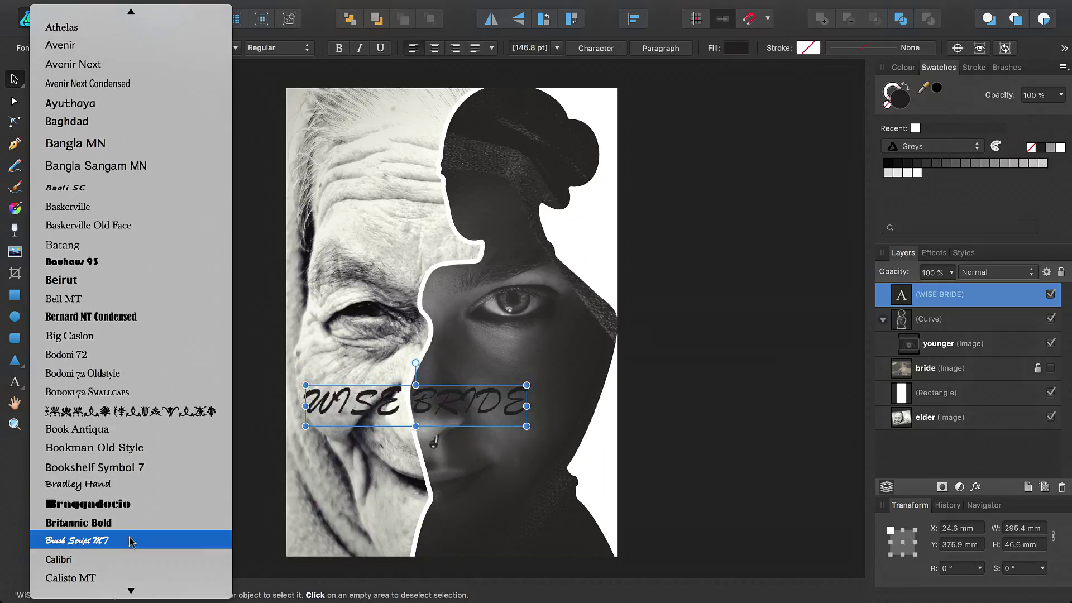
left_click(123, 518)
left_click_drag(512, 420, 488, 413)
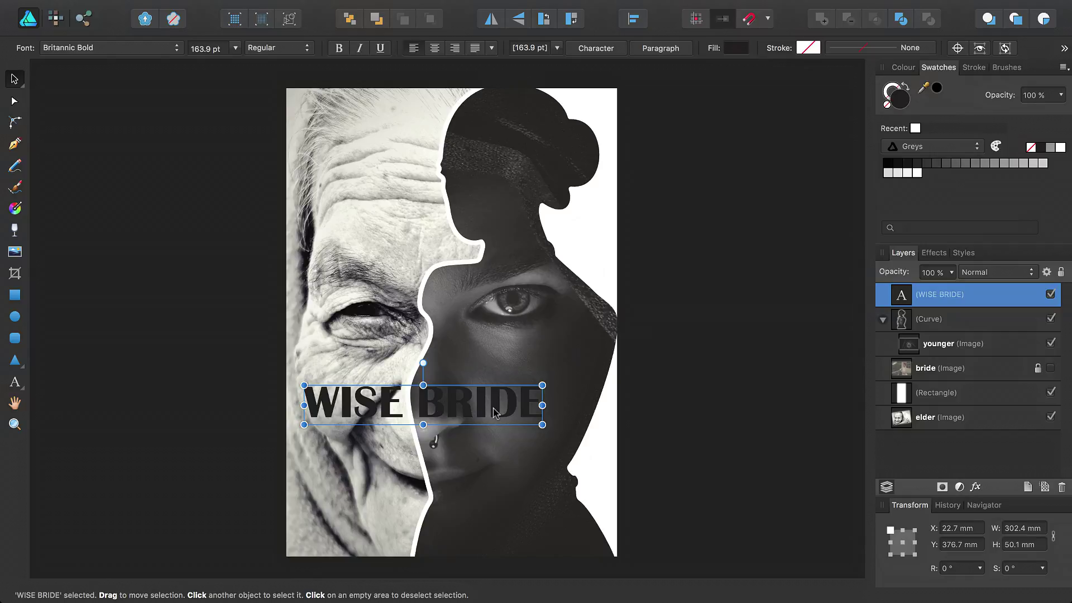
Colour the word "BRIDE" in the title white.
triple_click(494, 412)
left_click(442, 406)
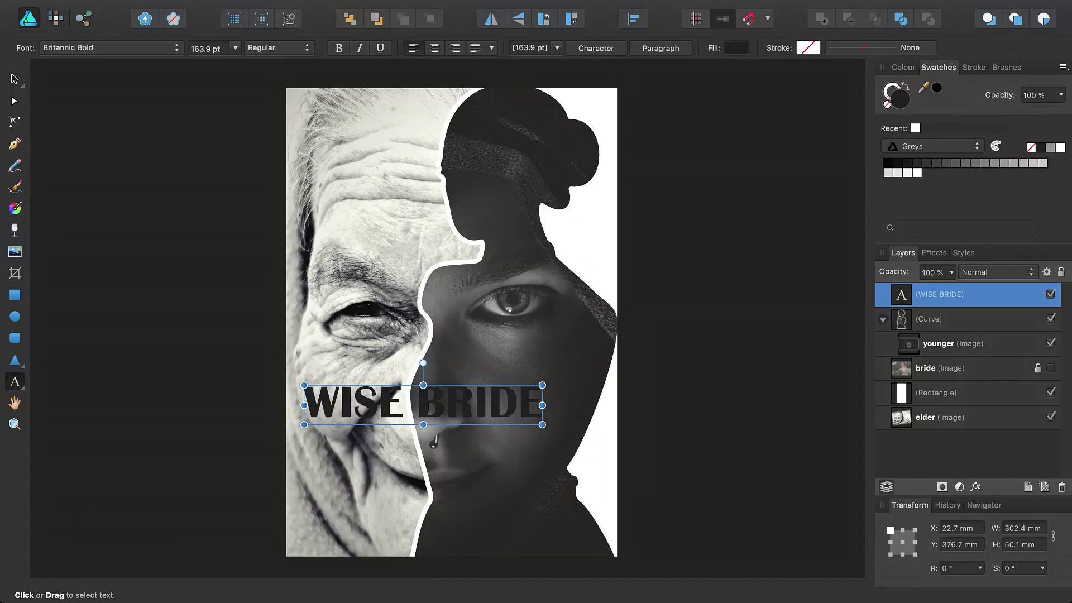
left_click_drag(417, 406, 531, 406)
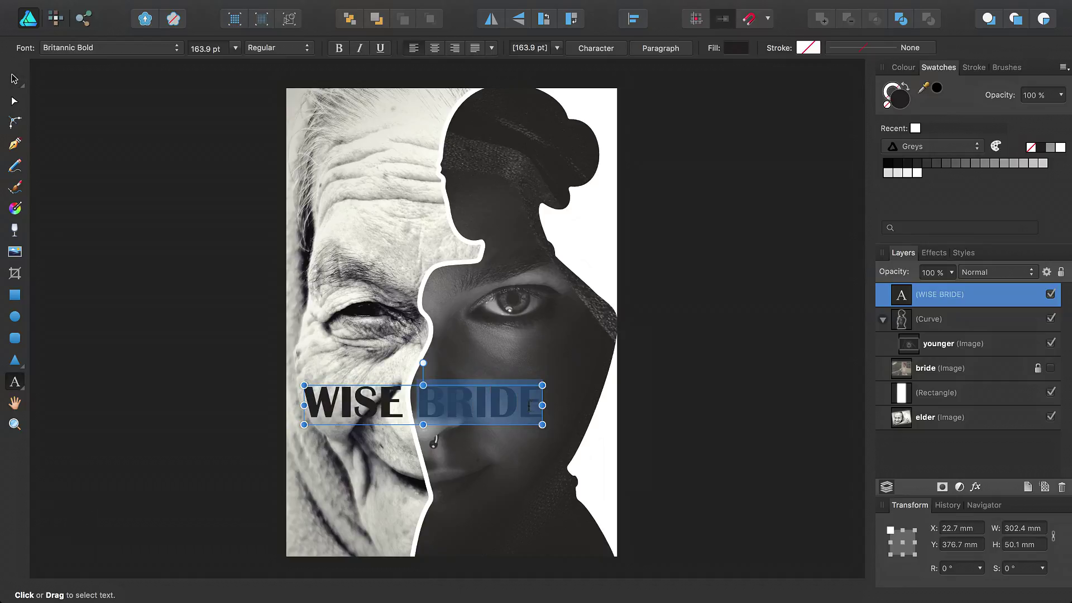
left_click(1061, 148)
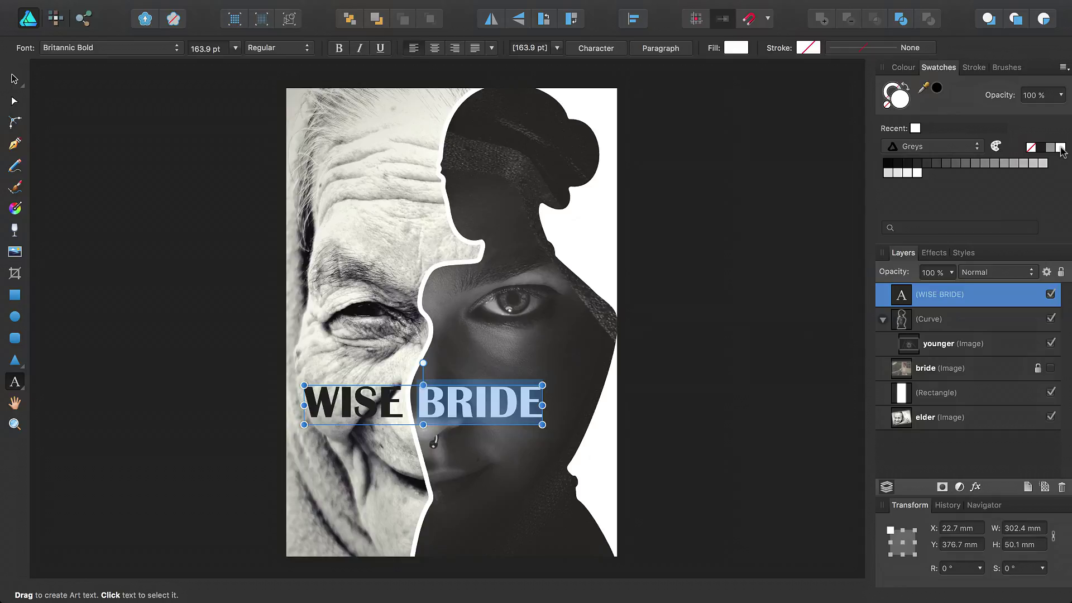
Draw a white rectangle about 181 × 68 mm over the word "WISE" and place it directly above the elder photo layer.
left_click(17, 300)
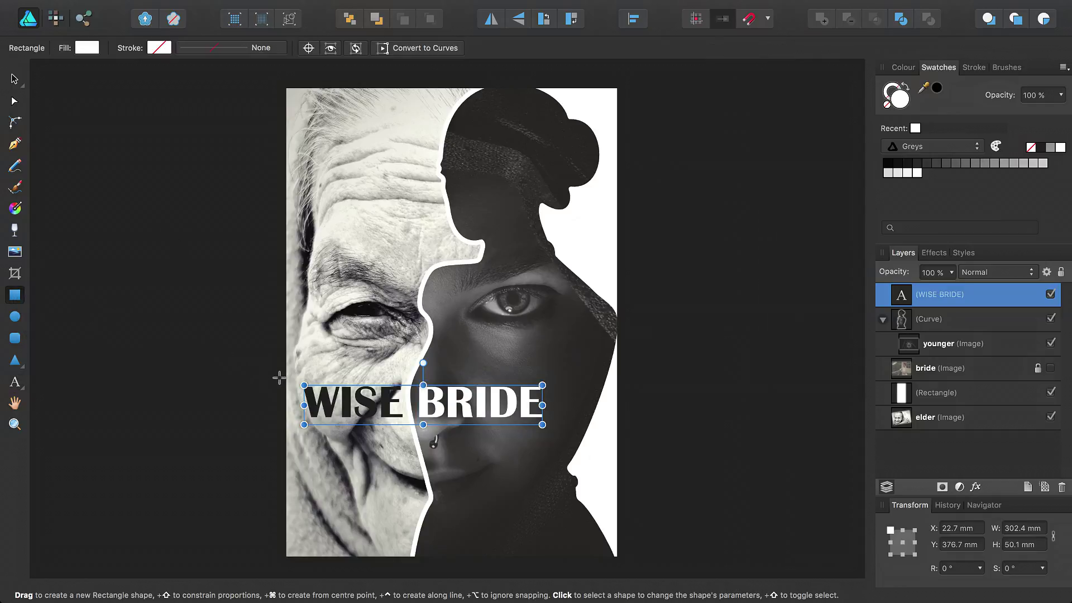
left_click_drag(279, 378, 423, 431)
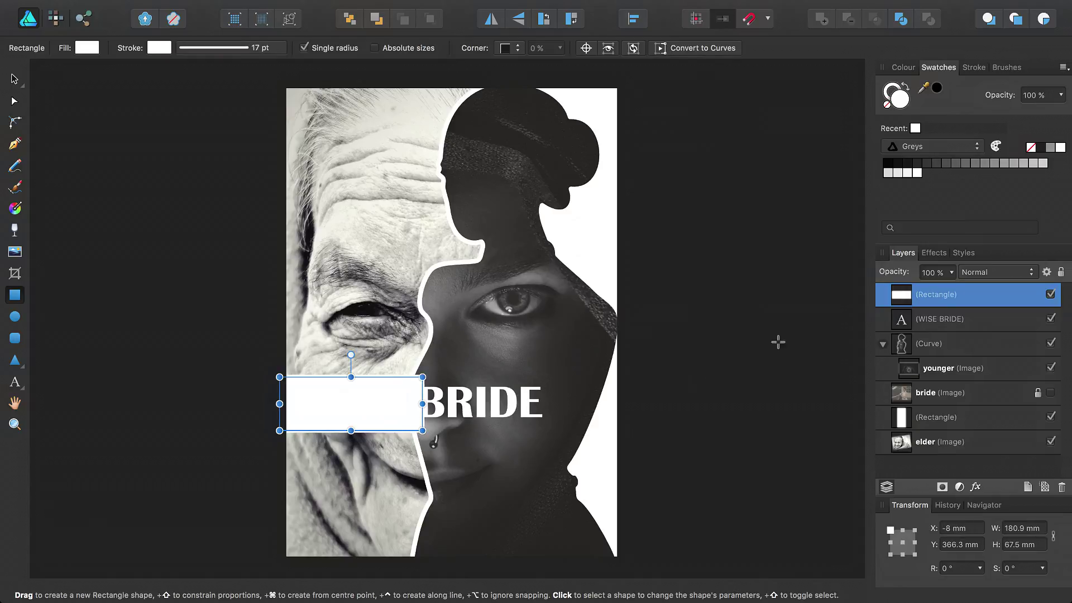
left_click_drag(938, 302, 905, 432)
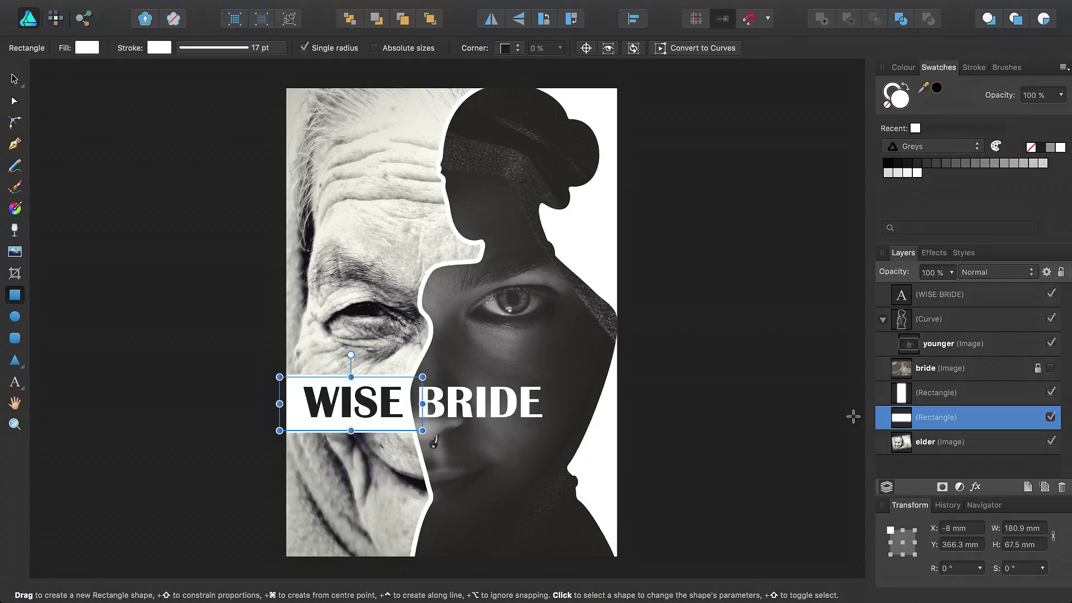
Draw a white tear shape about 12 × 24 mm above the "I" of "BRIDE" and remove its stroke.
left_click(797, 402)
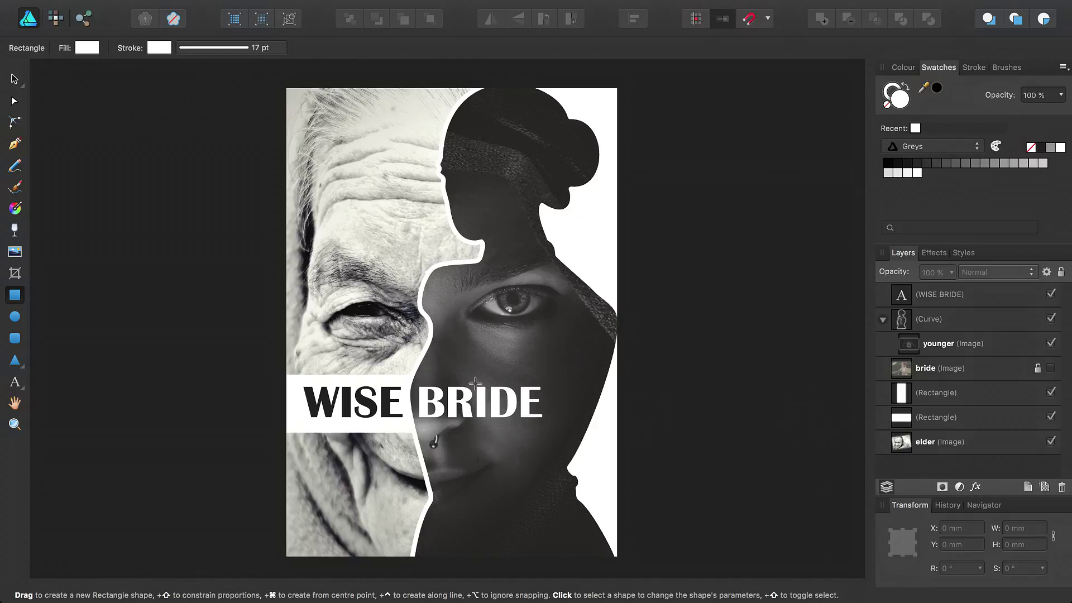
left_click(14, 424, "alt")
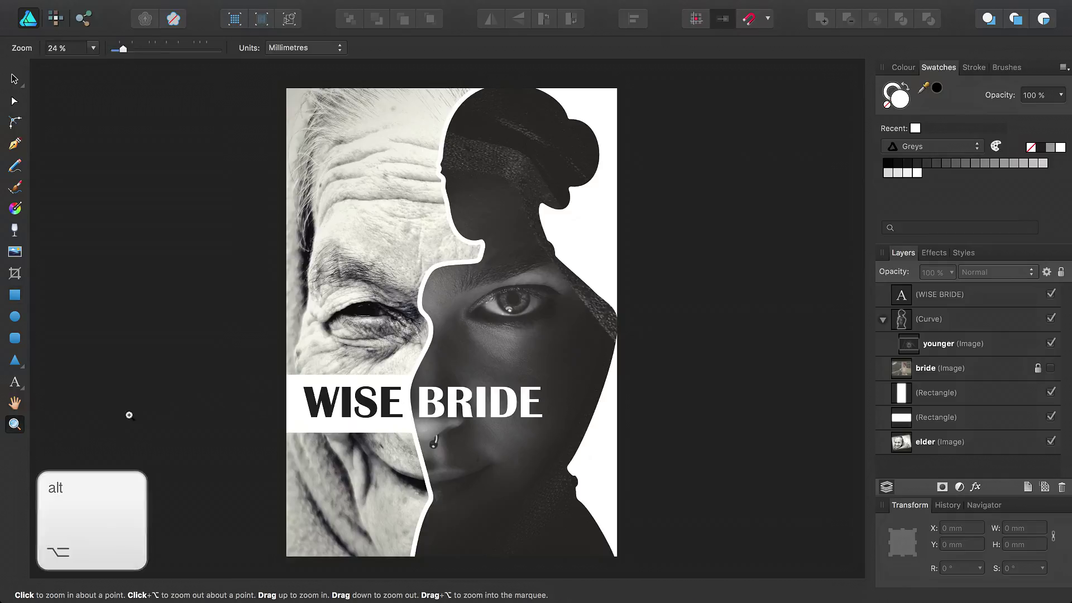
left_click_drag(411, 356, 565, 426)
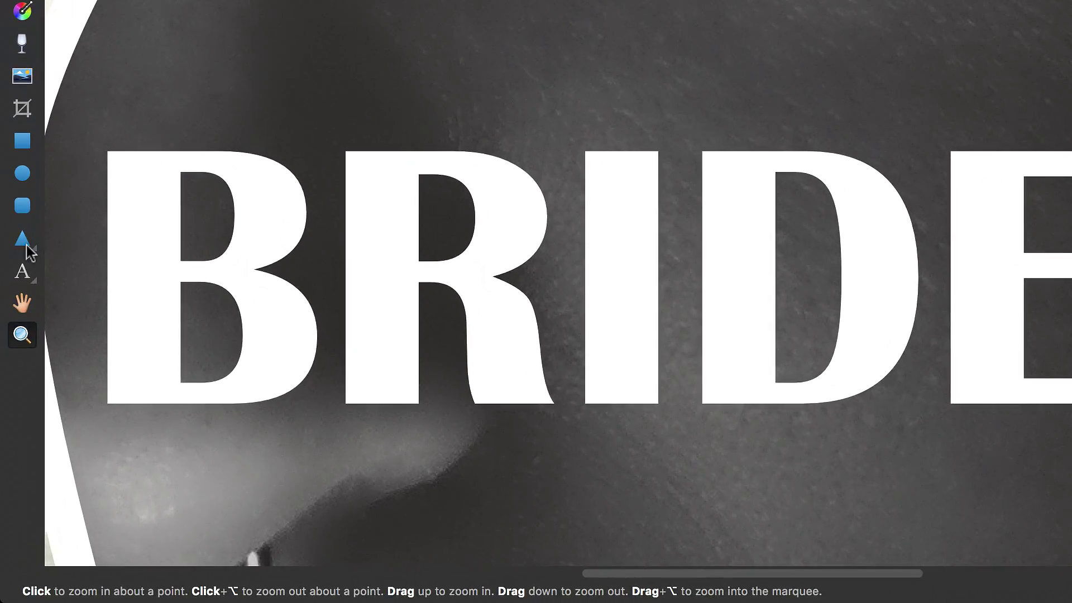
left_click(36, 257)
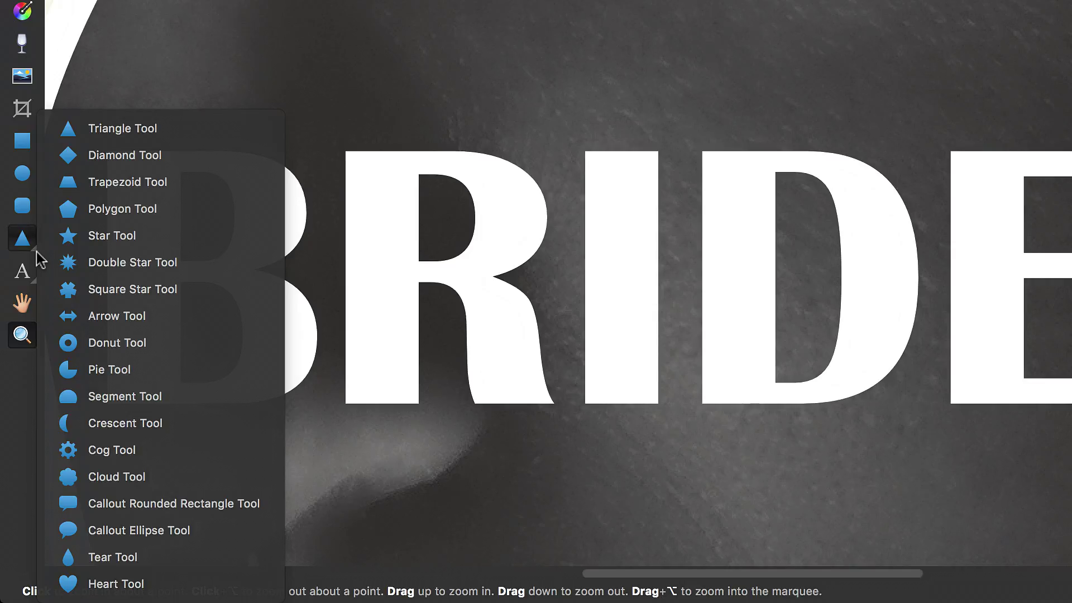
left_click(113, 562)
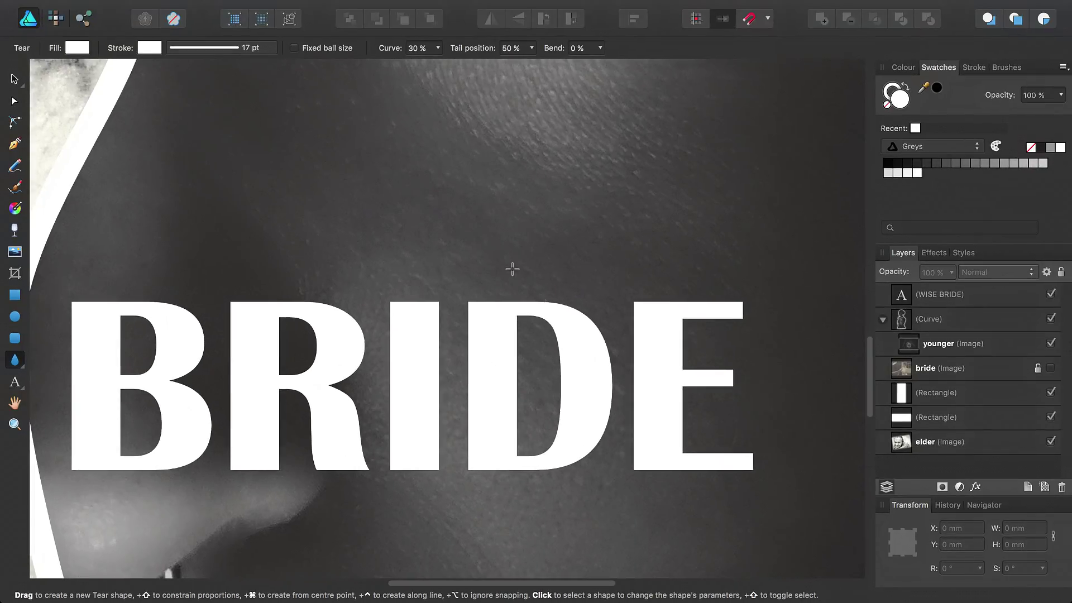
left_click_drag(385, 168, 440, 277)
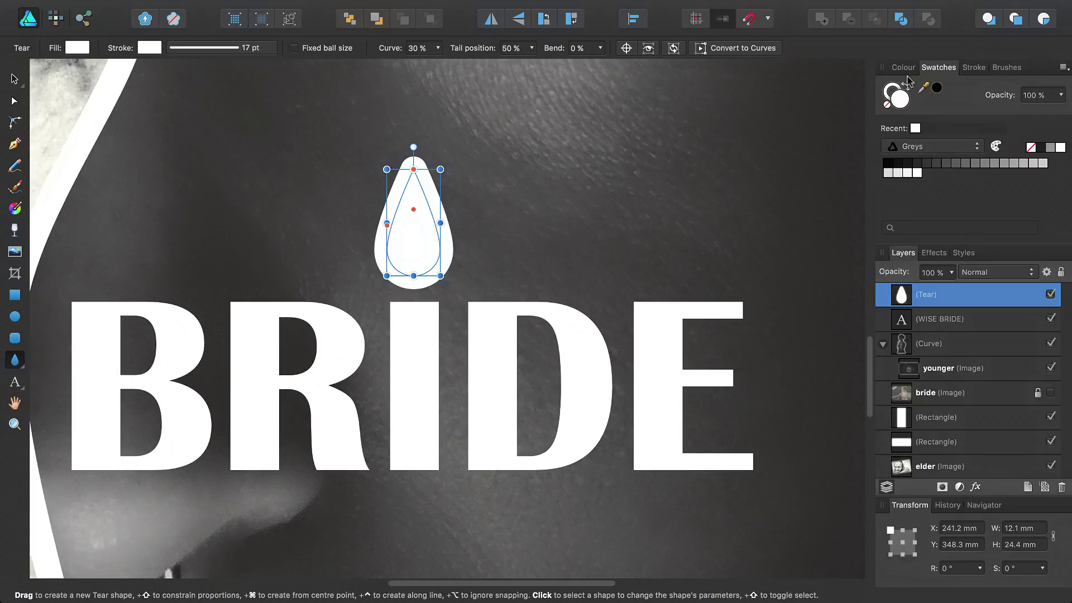
left_click(892, 91)
left_click(887, 105)
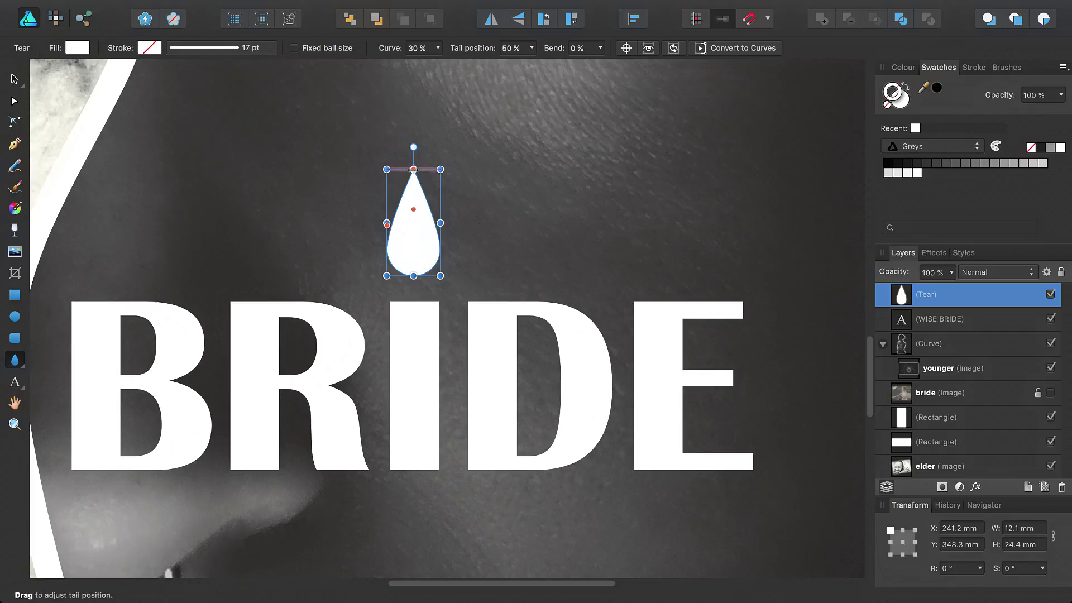
Set the tear's tail position to 30% and bend to -100%, and draw a smaller tear about 6 × 11 mm with 92% bend inside its base.
left_click_drag(413, 170, 403, 169)
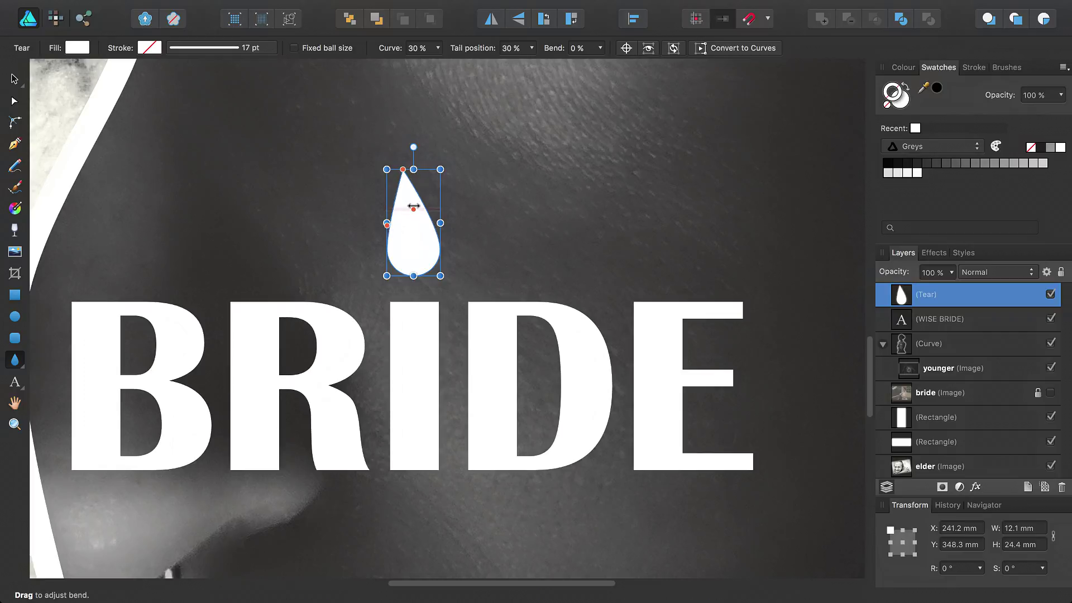
left_click_drag(414, 207, 425, 275)
left_click(377, 221)
mouse_move(413, 228)
left_mouse_down()
mouse_move(425, 247)
mouse_move(413, 228)
left_mouse_up()
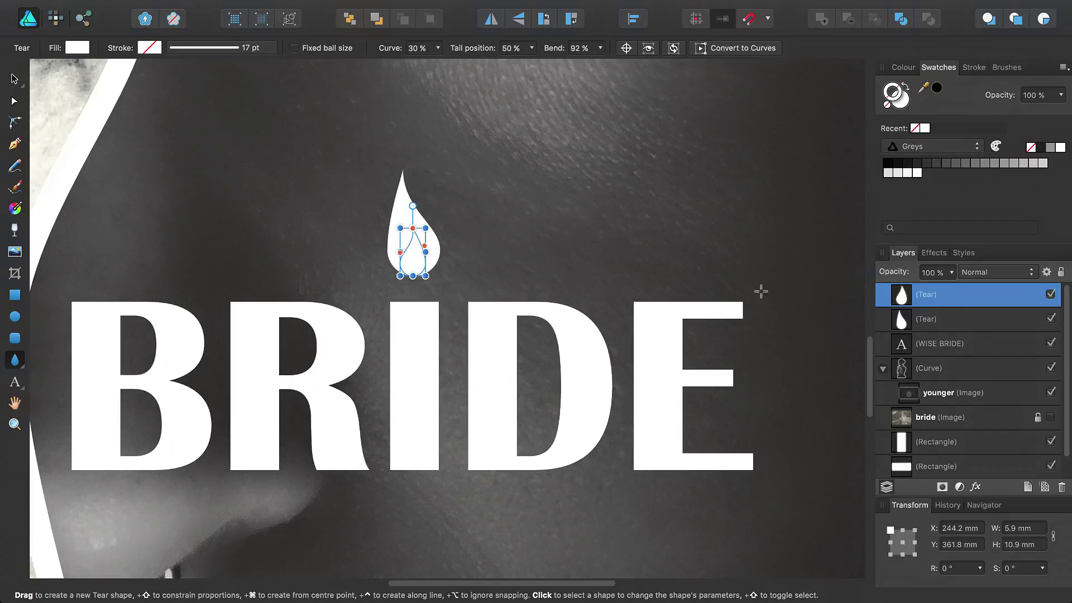
Subtract the small tear from the large one as a non-destructive compound and expand the compound to show its component layers.
left_click(942, 321, "shift")
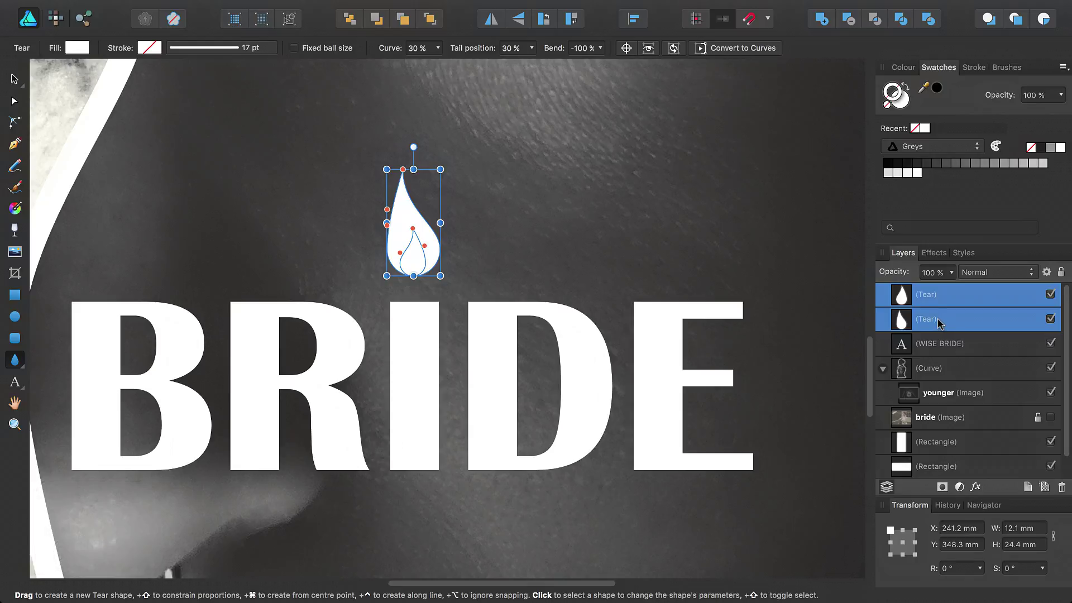
key("alt")
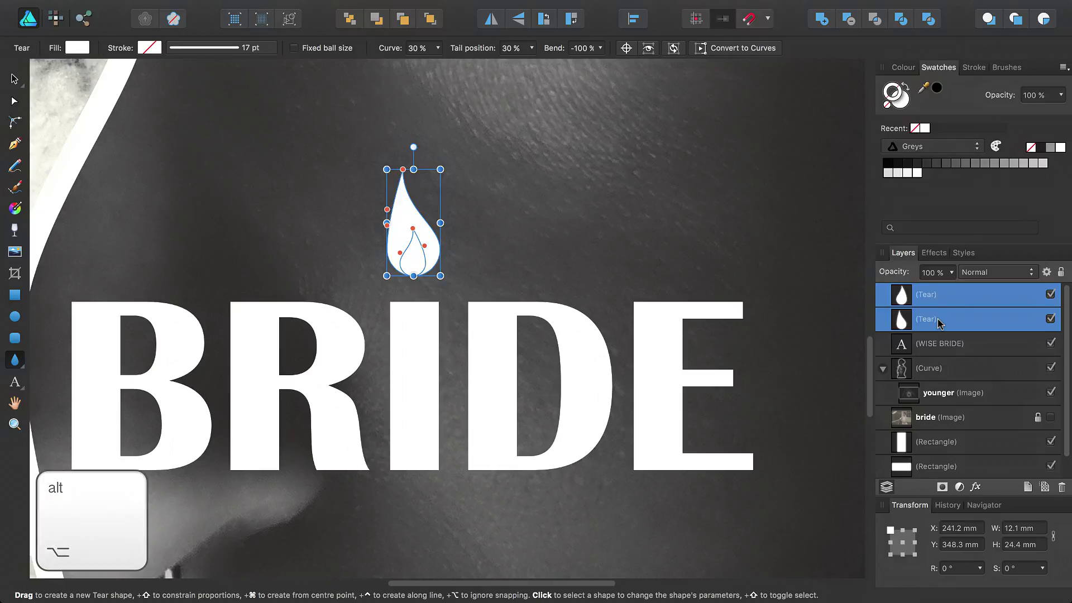
left_click(851, 21, "alt")
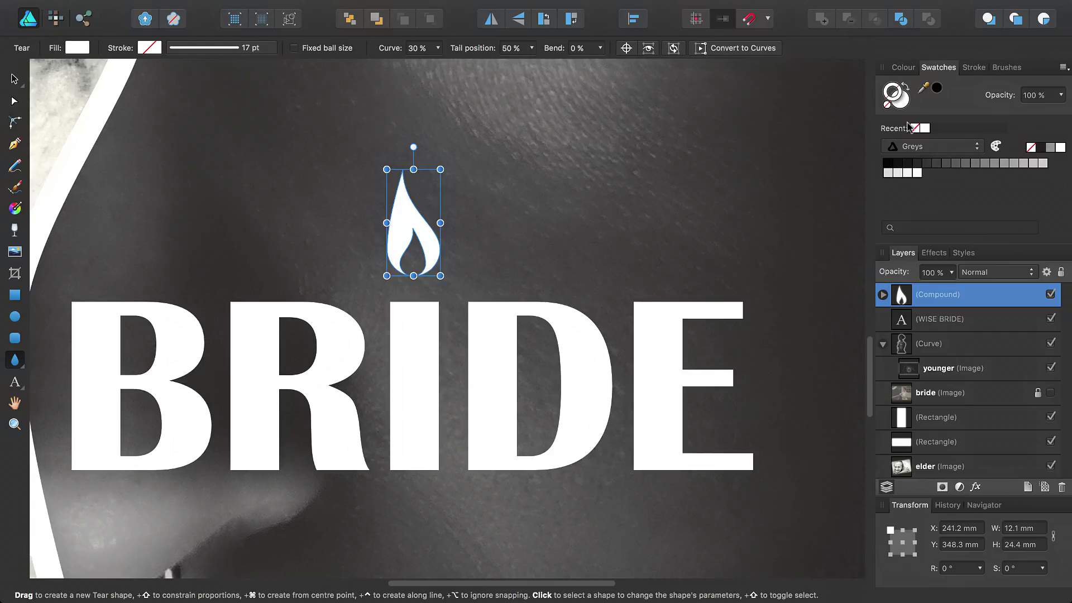
left_click(882, 295)
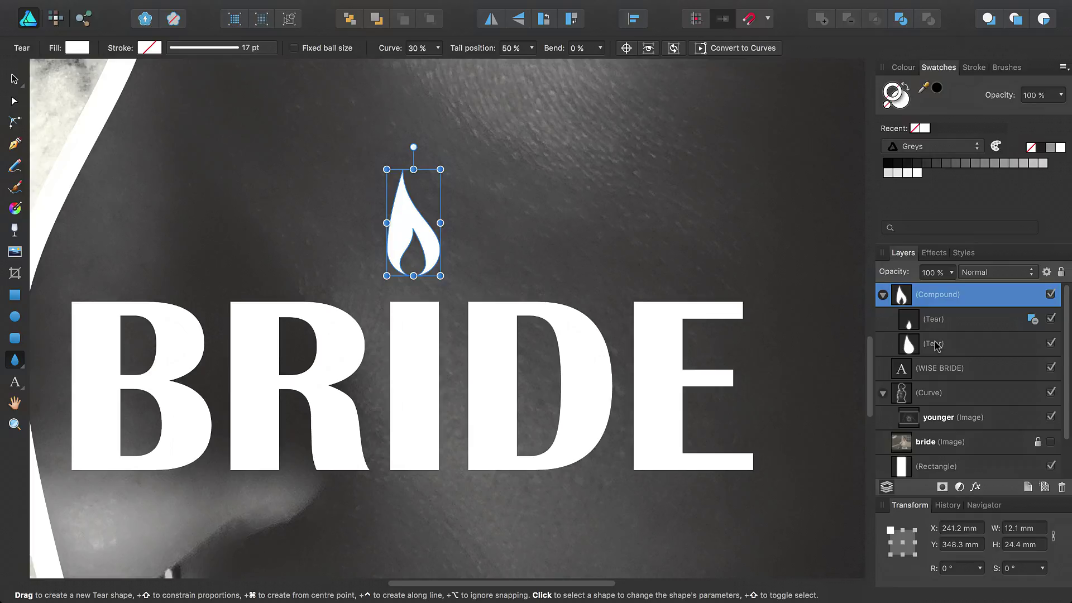
key("super+0")
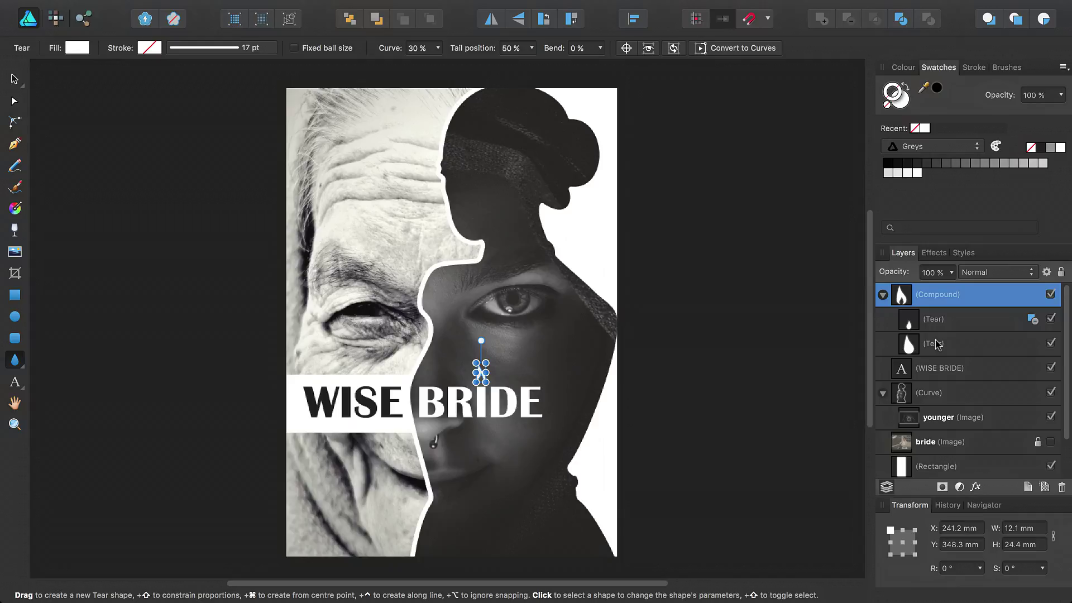
key("Escape")
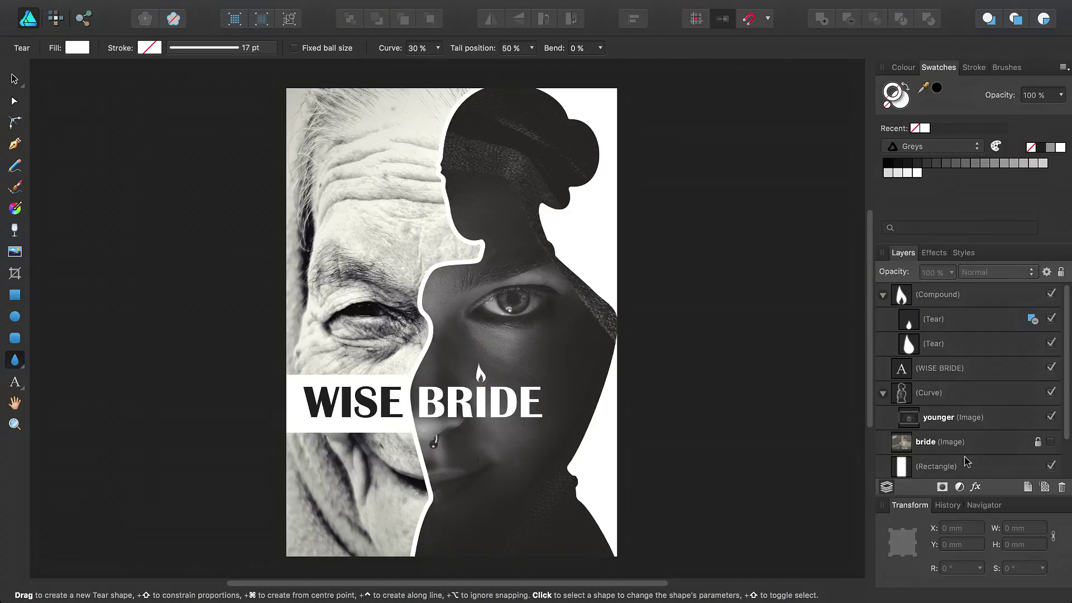
Add a Recolour adjustment over the whole poster with hue 360° and saturation 90%.
left_click(960, 488)
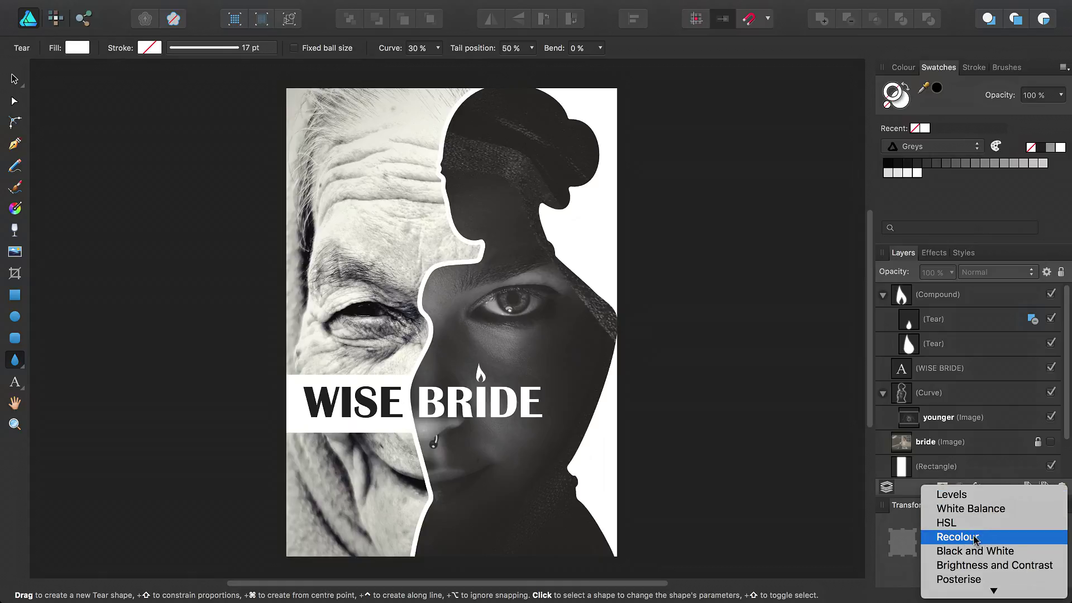
left_click(998, 539)
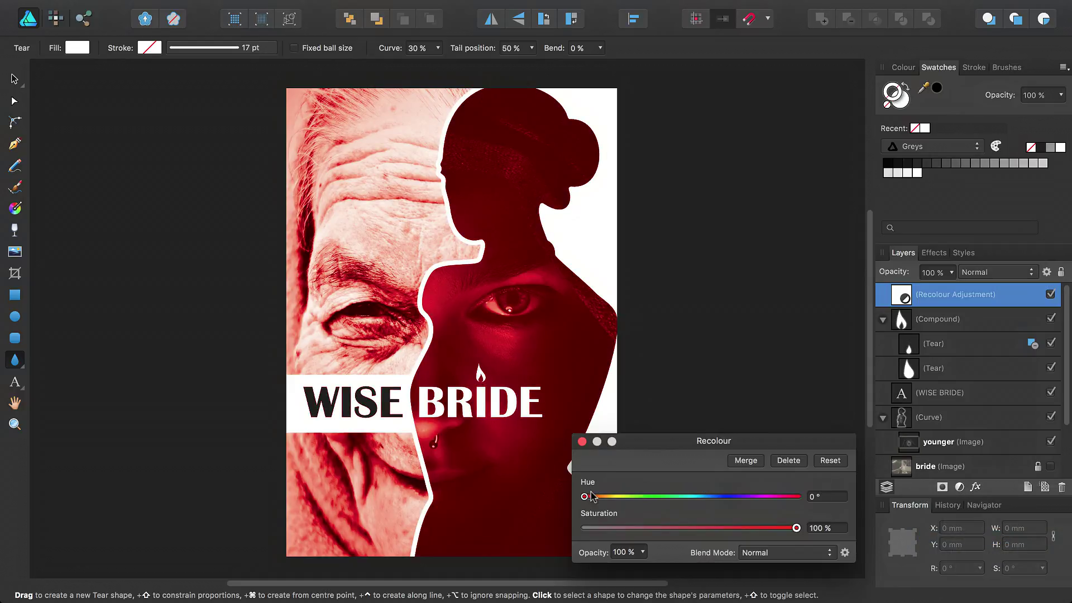
left_click_drag(585, 499, 810, 507)
left_click_drag(797, 528, 776, 528)
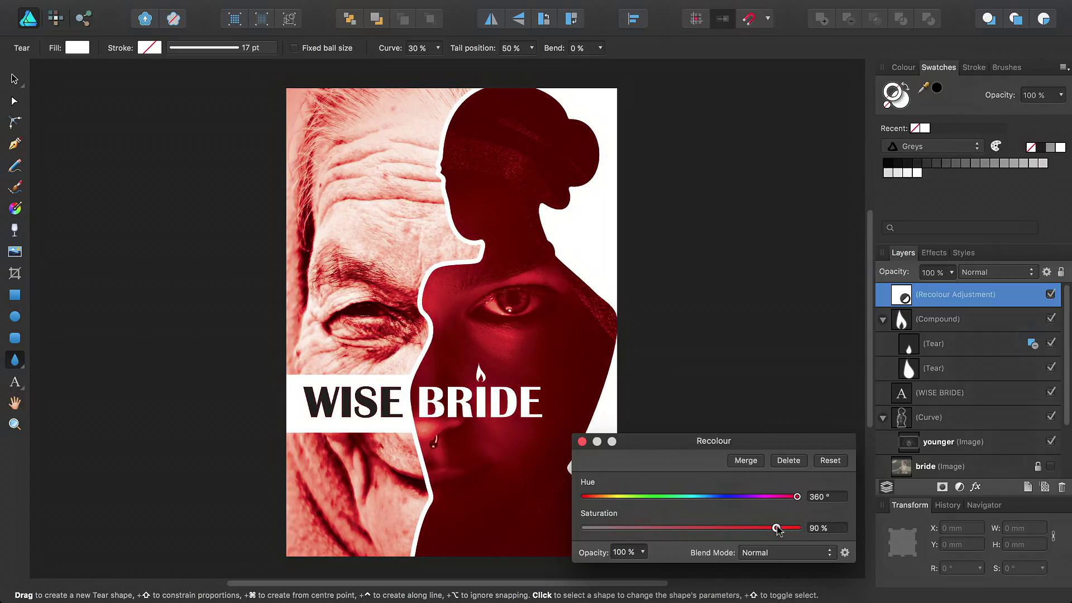
left_click(582, 442)
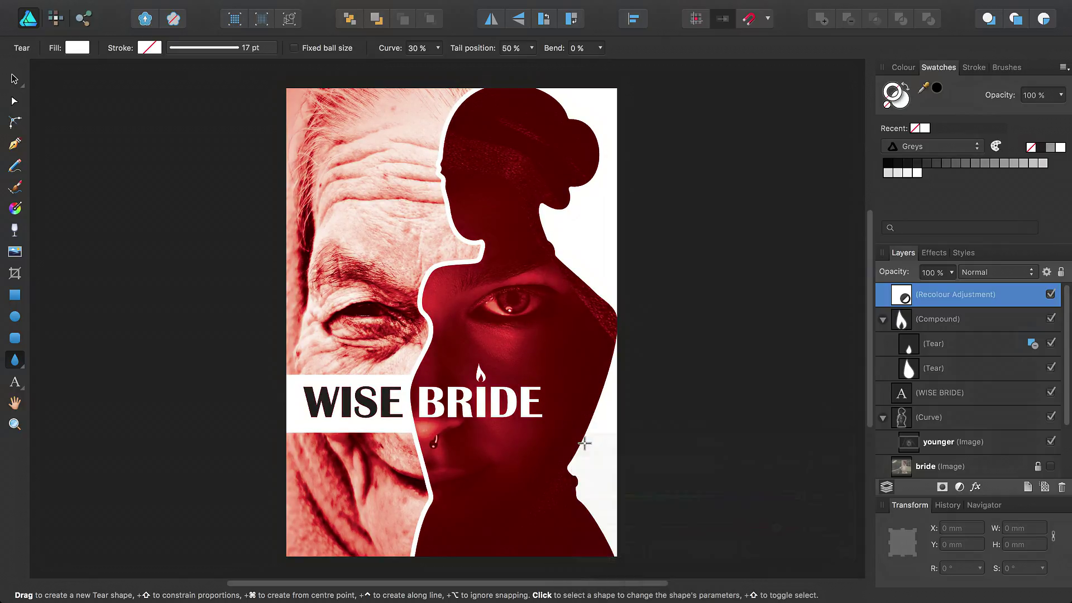
left_click(666, 450)
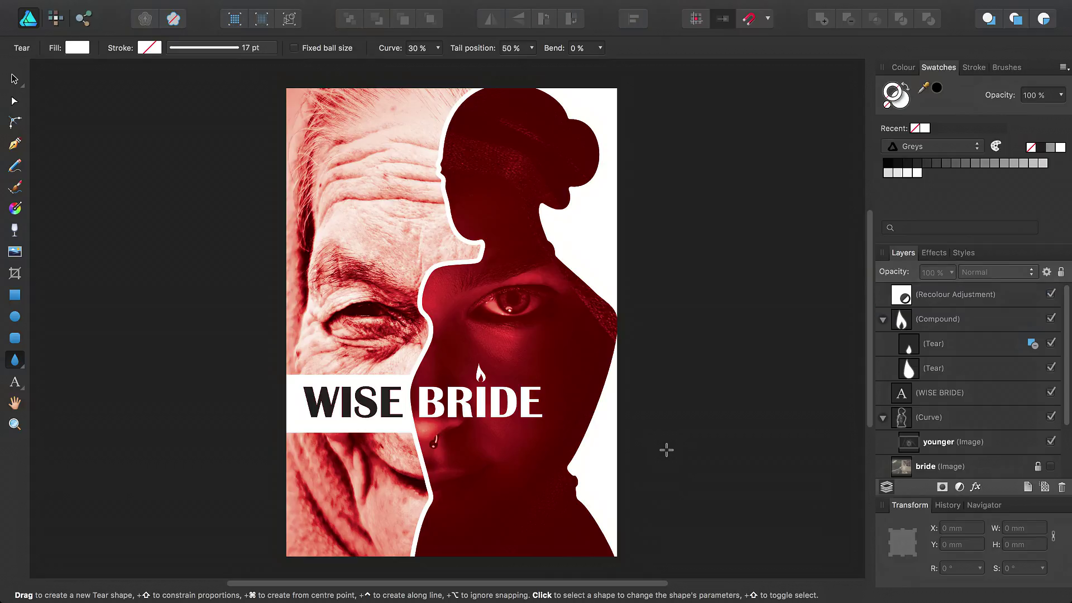